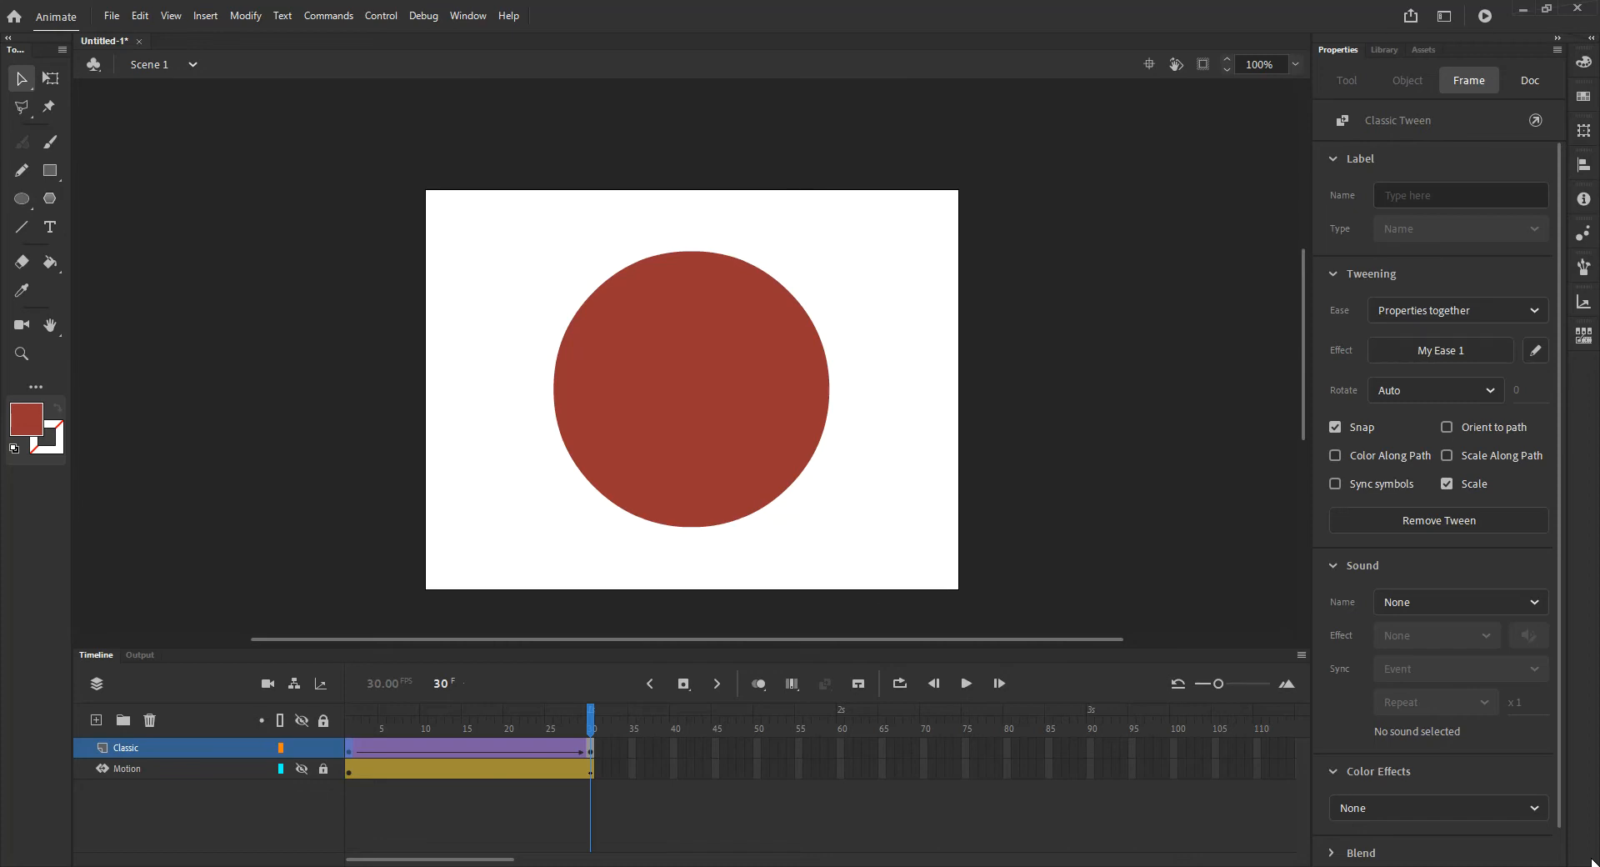
Step: Hide and lock the Classic layer, and add a new layer named Shape above it
{"action": "left_click", "coordinate": [301, 748]}
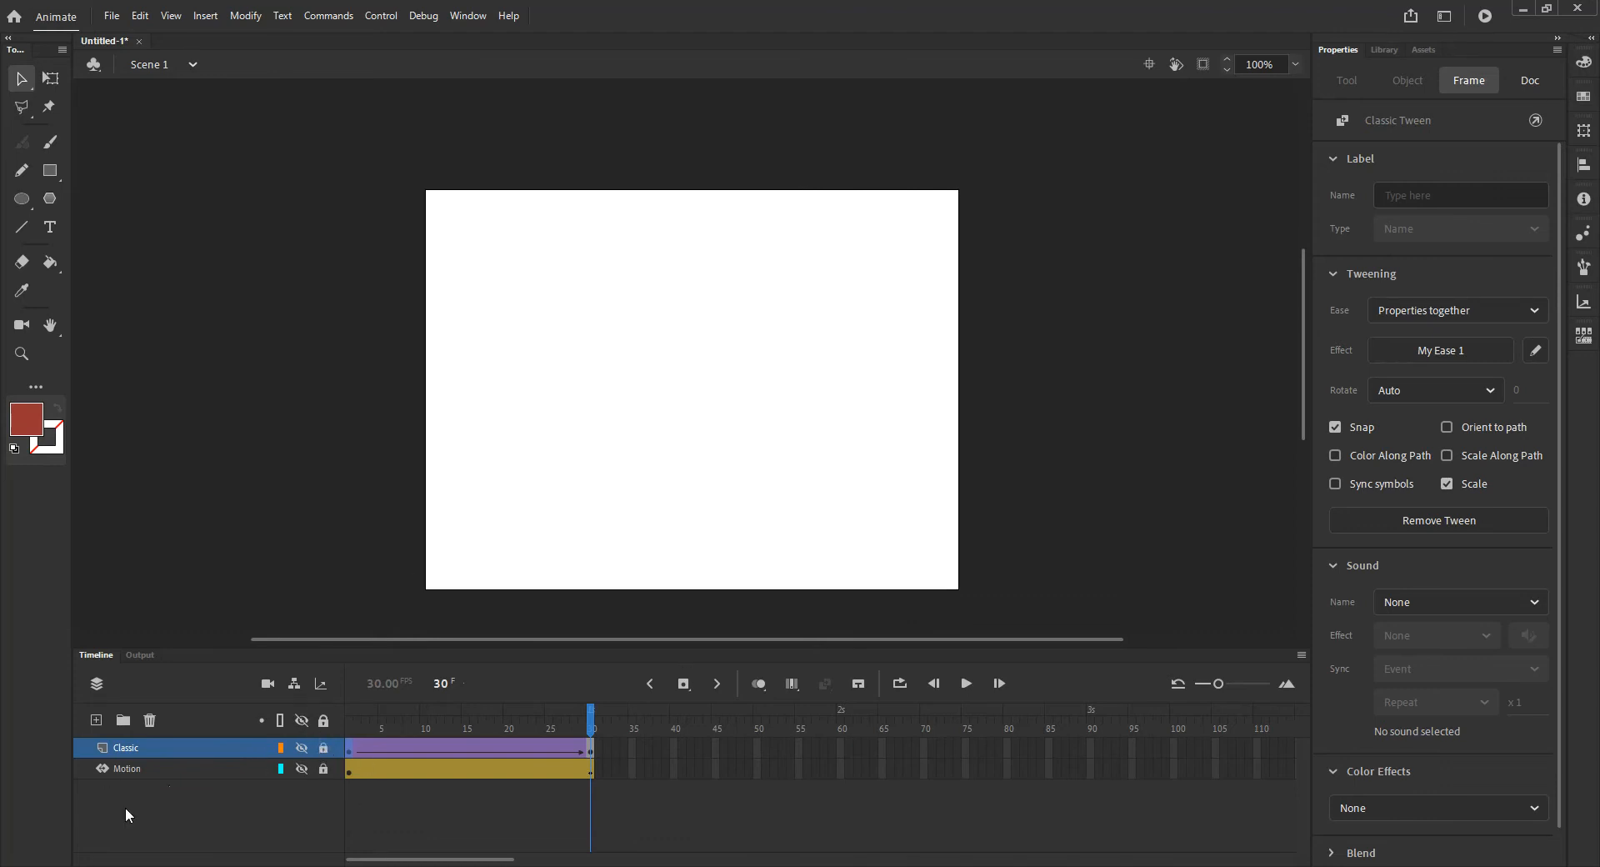
{"action": "left_click", "coordinate": [96, 720]}
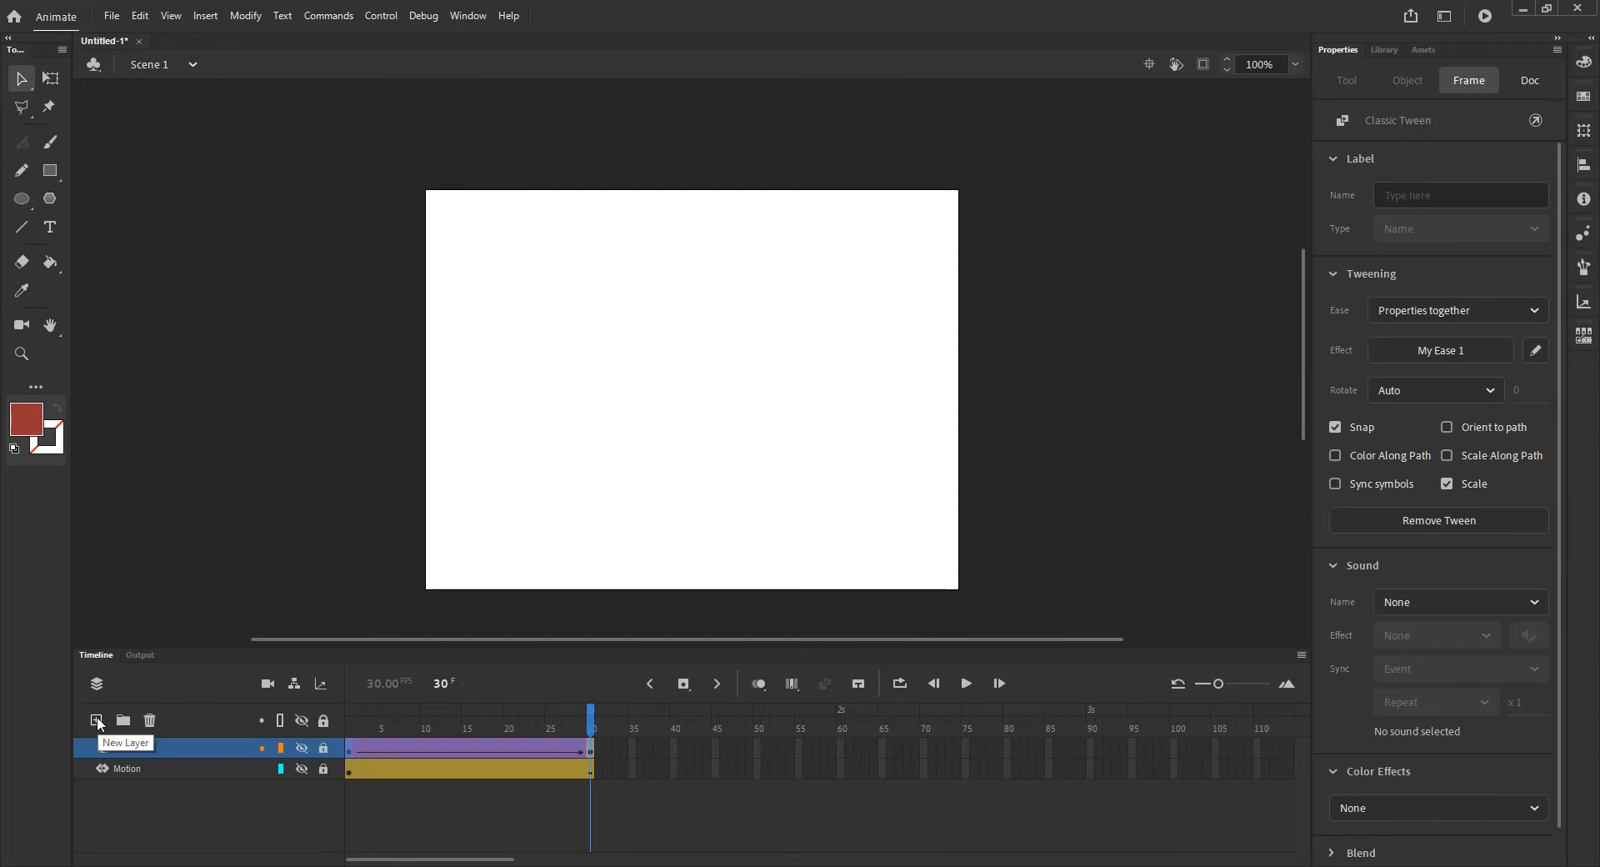
{"action": "double_click", "coordinate": [137, 741]}
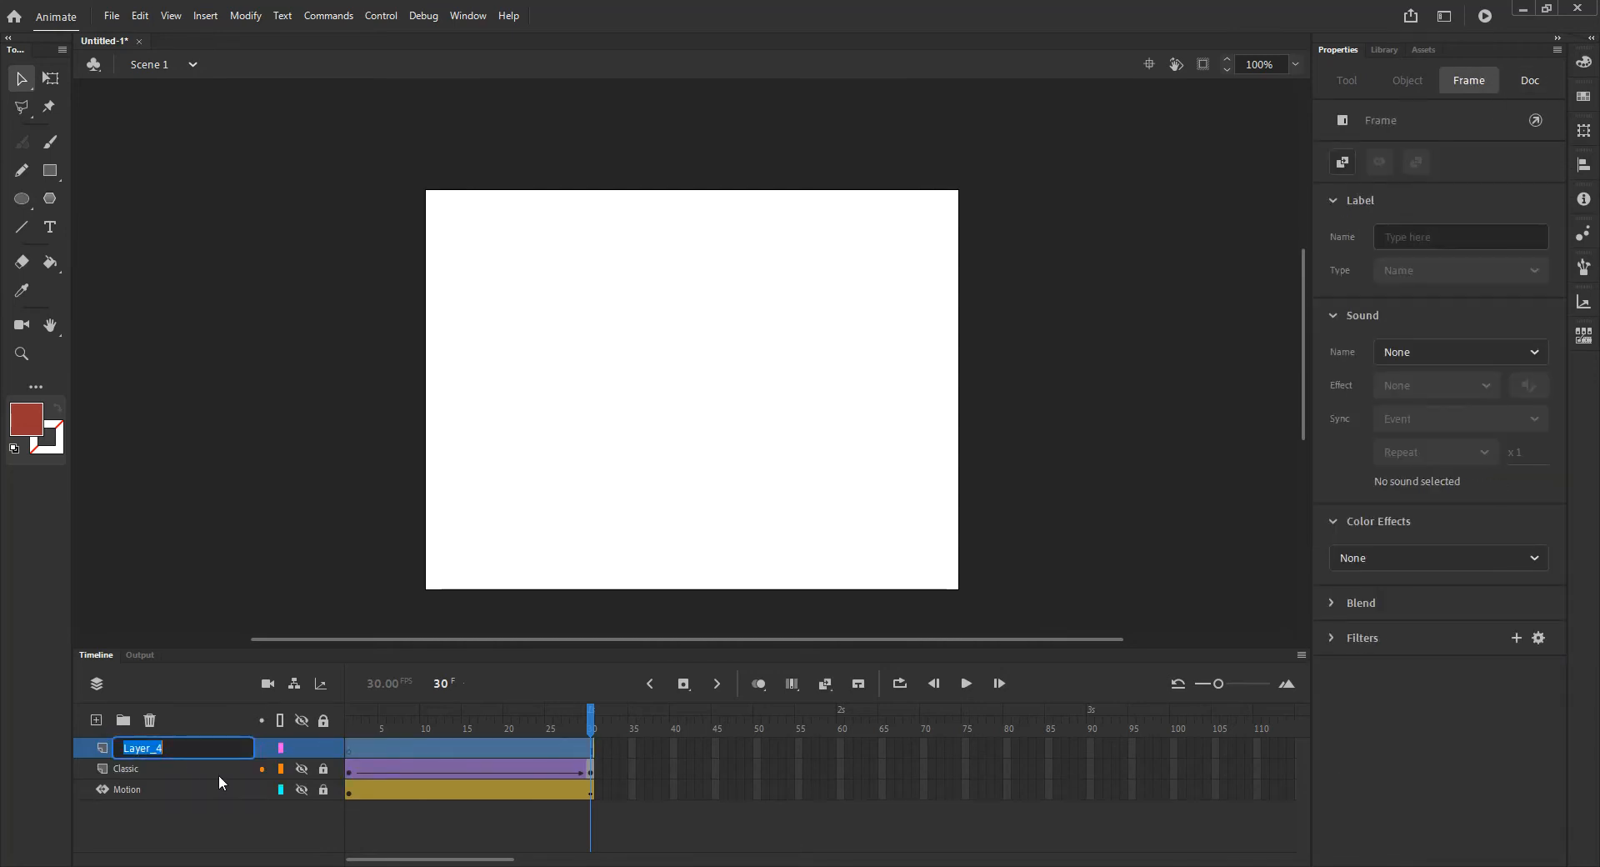
{"action": "type", "text": "Sg"}
{"action": "key", "text": "BackSpace"}
{"action": "type", "text": "hape"}
{"action": "key", "text": "Return"}
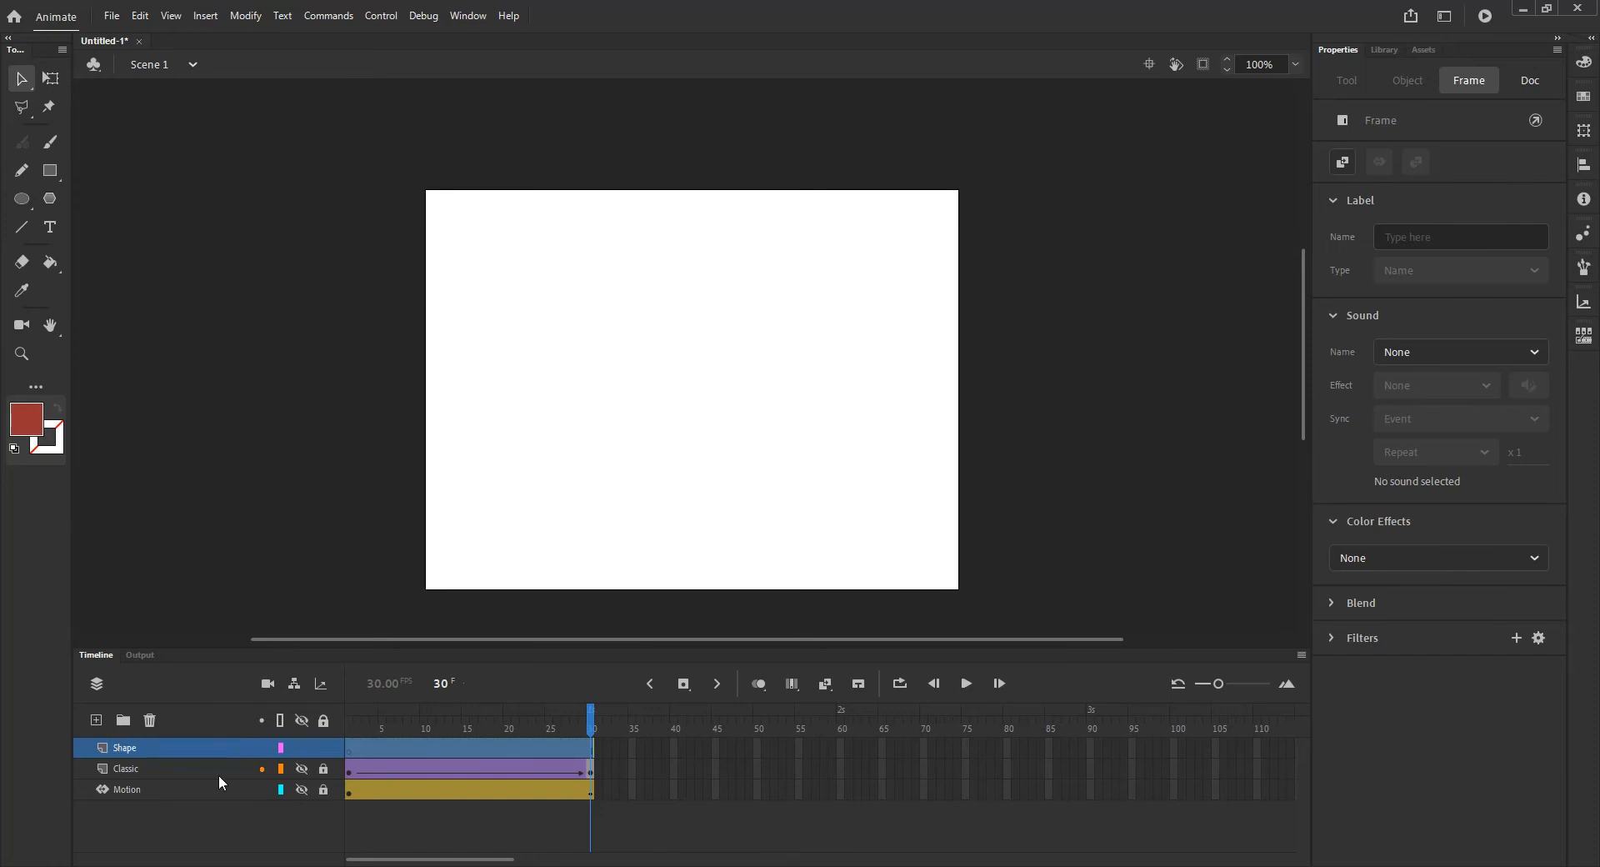
Step: Draw a red circle without stroke, about 110 px in diameter, near the stage centre on frame 1 of the Shape layer
{"action": "left_click", "coordinate": [307, 234]}
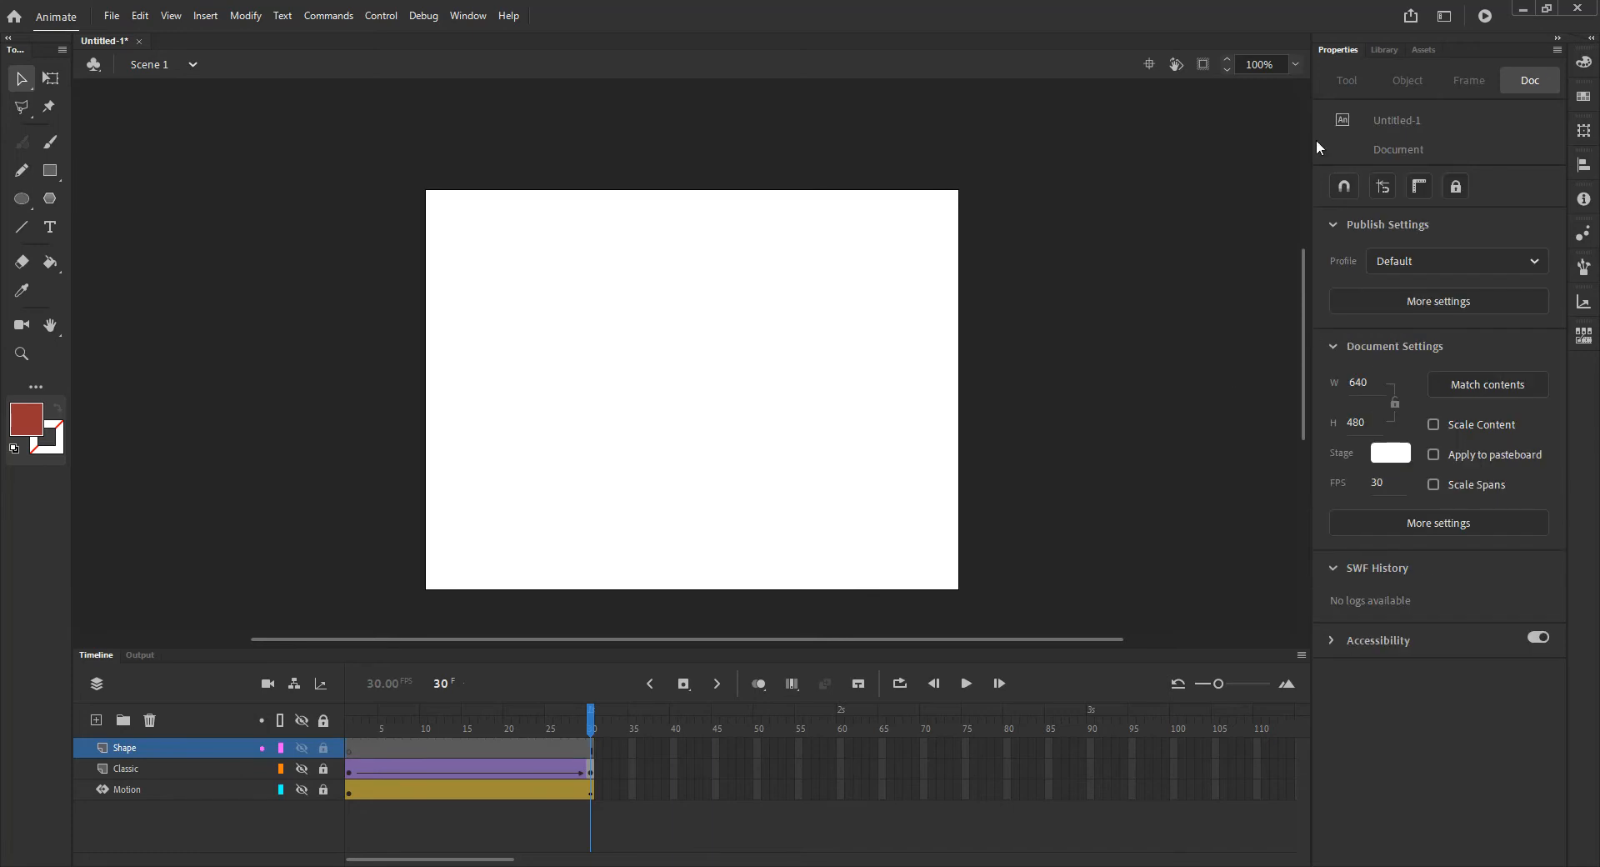
{"action": "left_click", "coordinate": [1151, 62]}
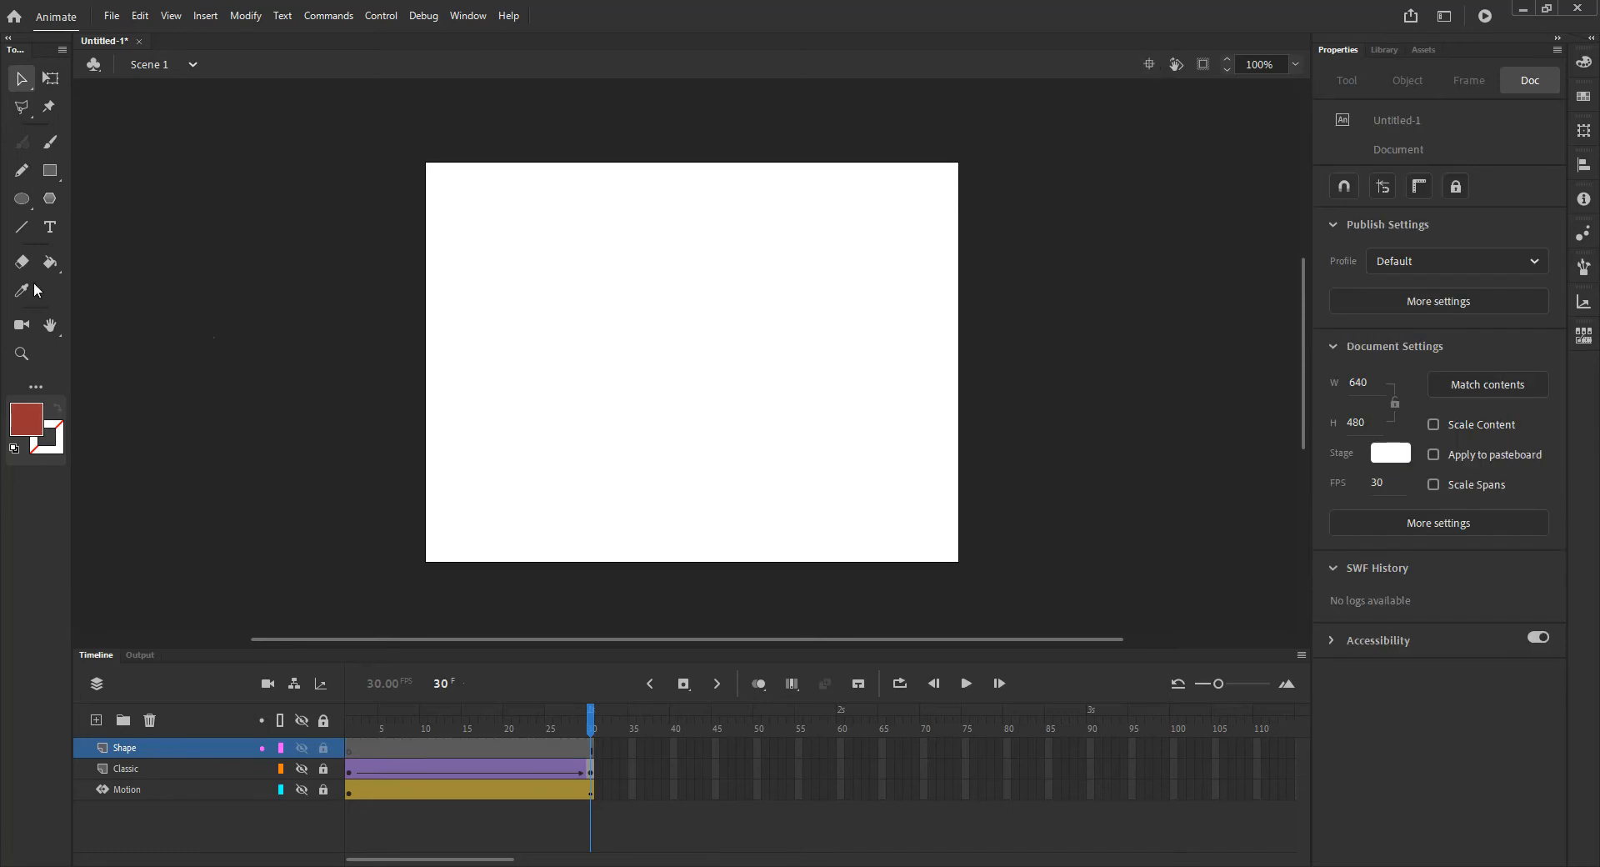
{"action": "left_click", "coordinate": [353, 750]}
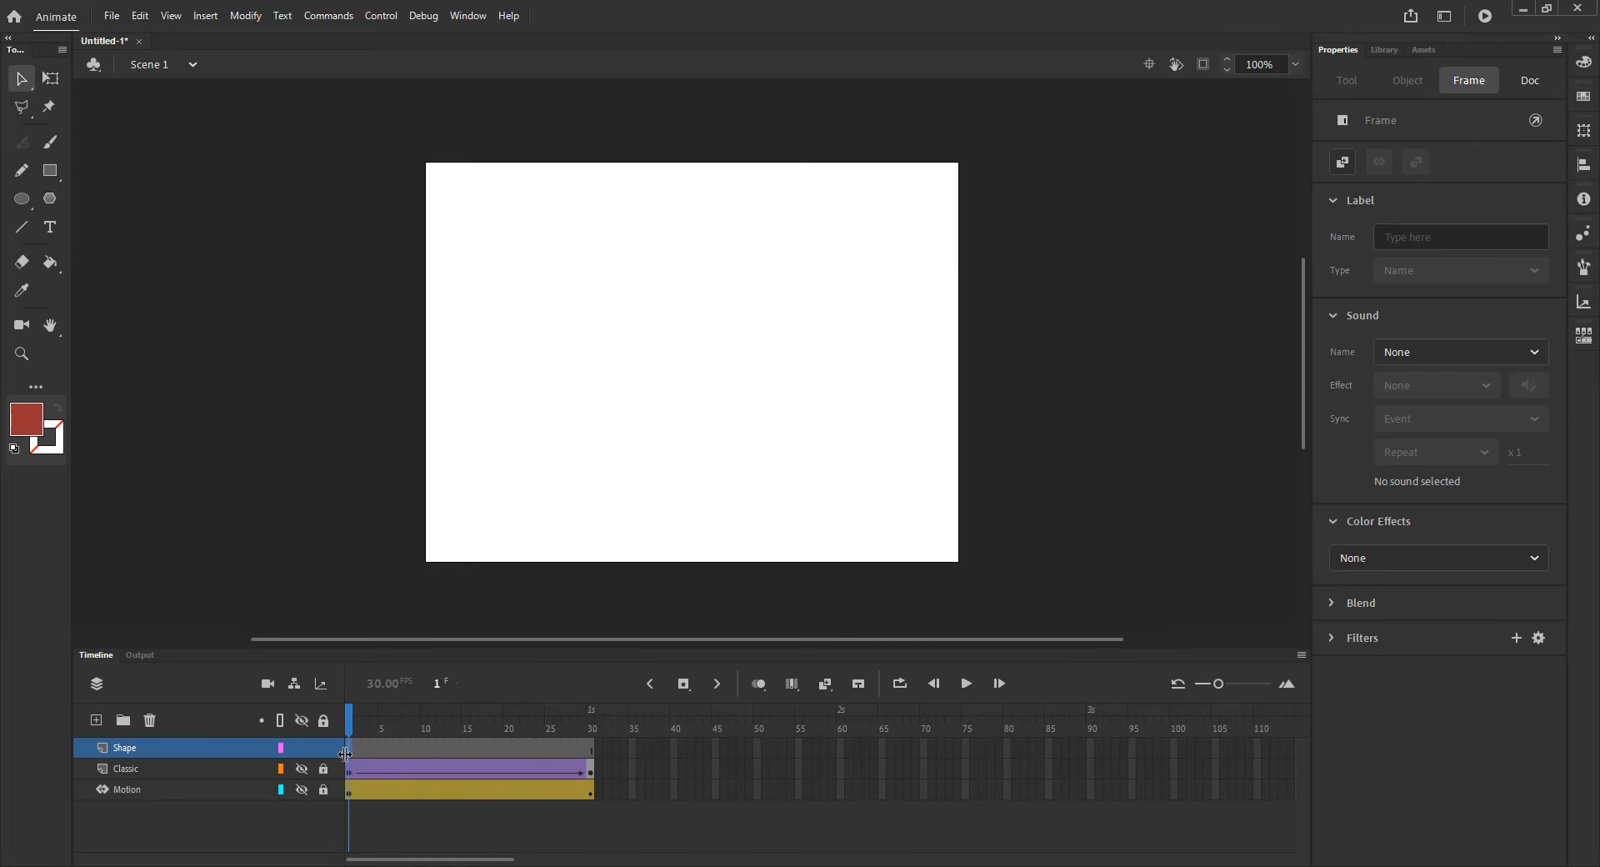
{"action": "left_click", "coordinate": [22, 199]}
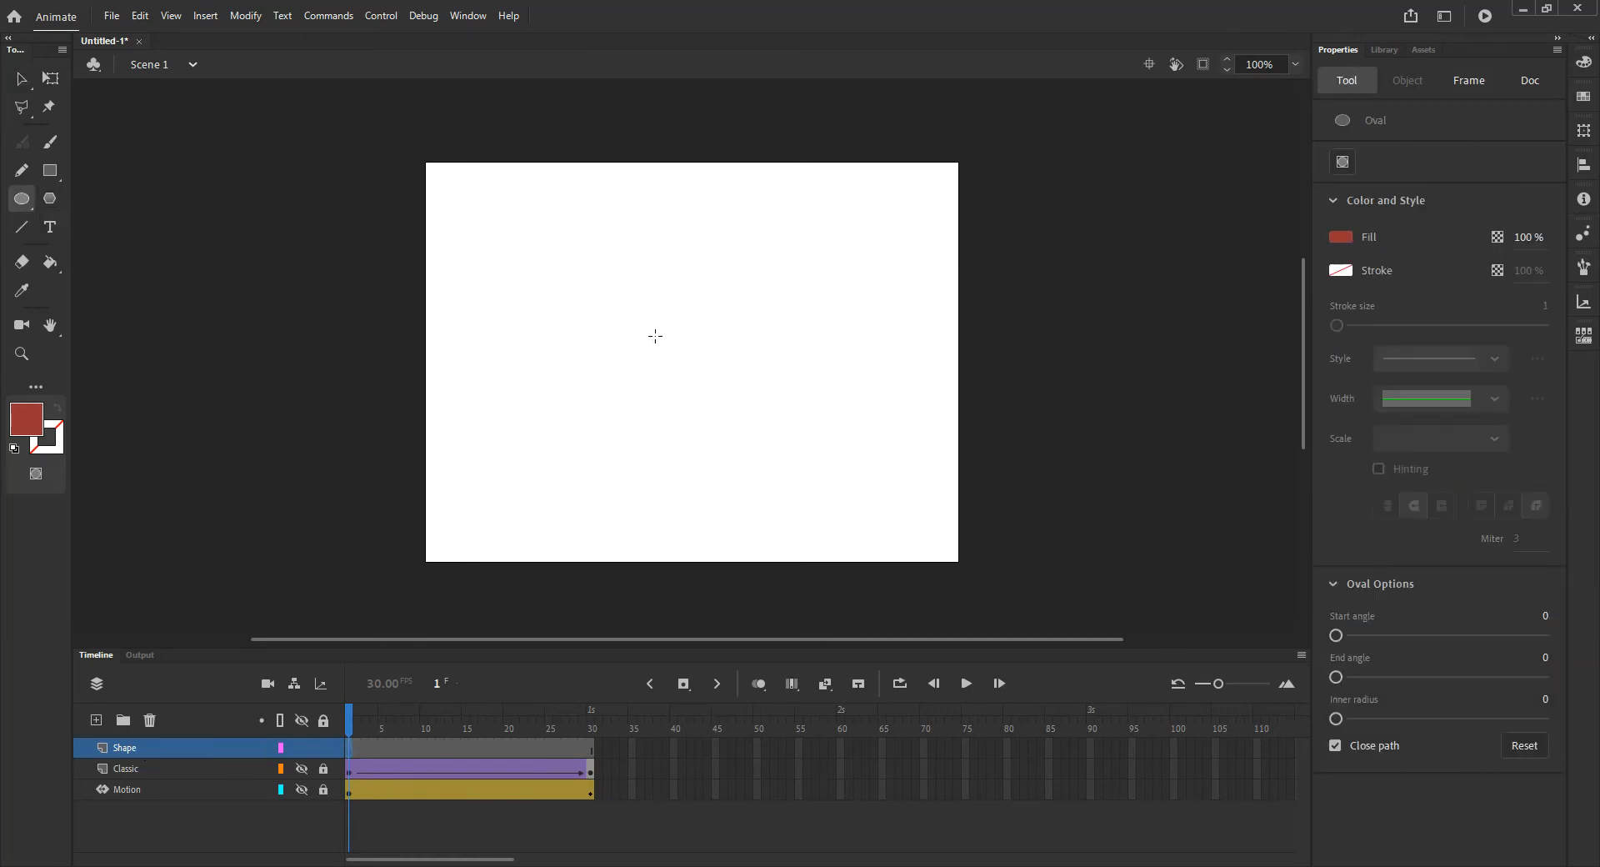
{"action": "left_click_drag", "start_coordinate": [642, 317], "coordinate": [715, 411]}
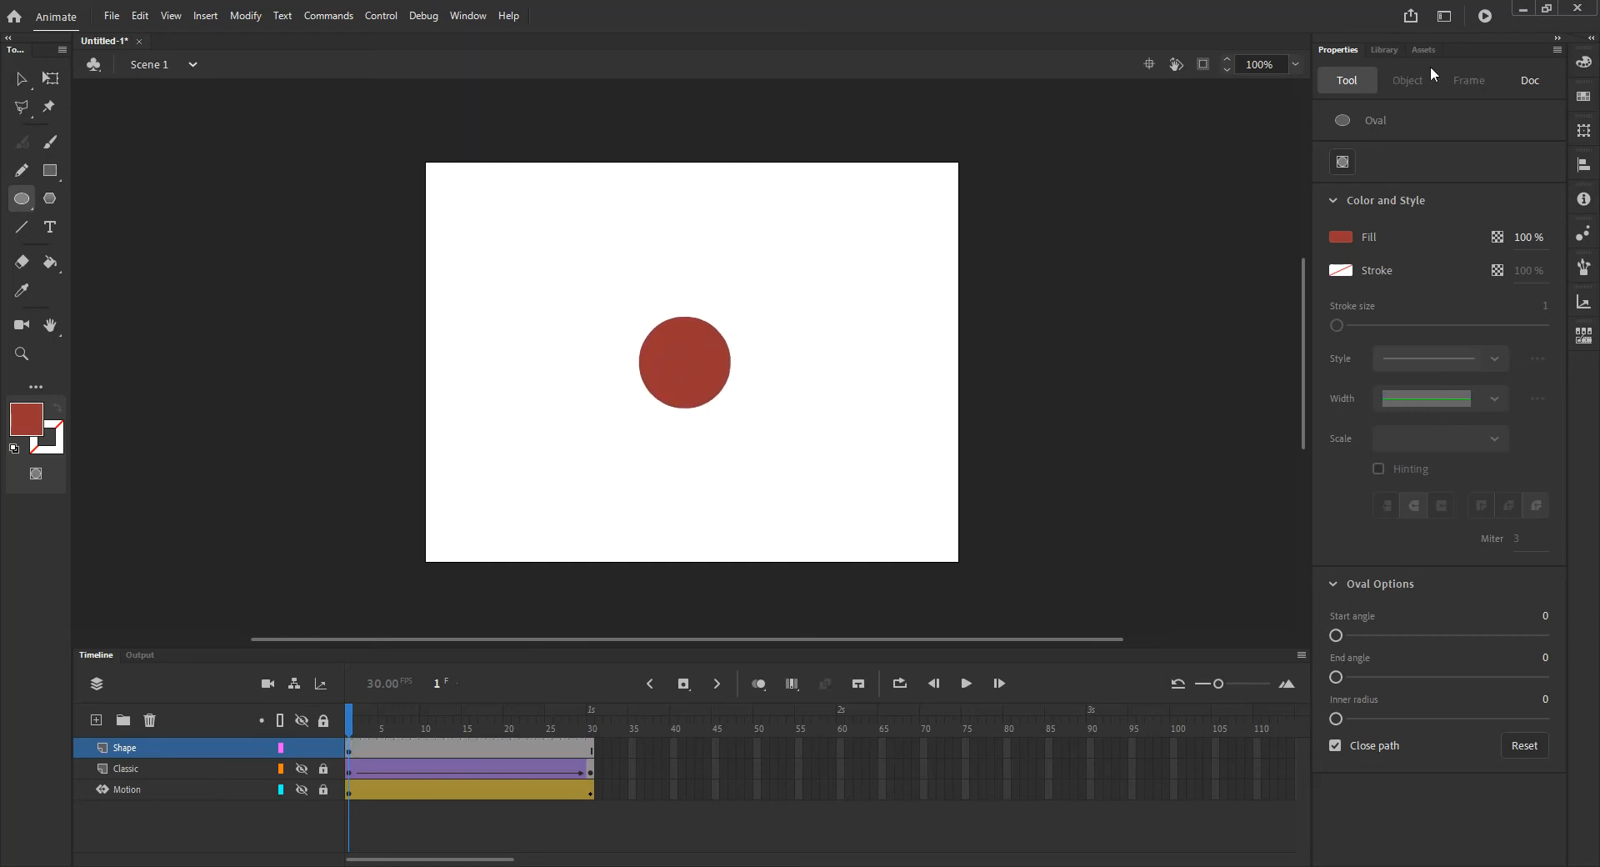
Step: Centre the circle horizontally and vertically on the stage
{"action": "left_click", "coordinate": [20, 75]}
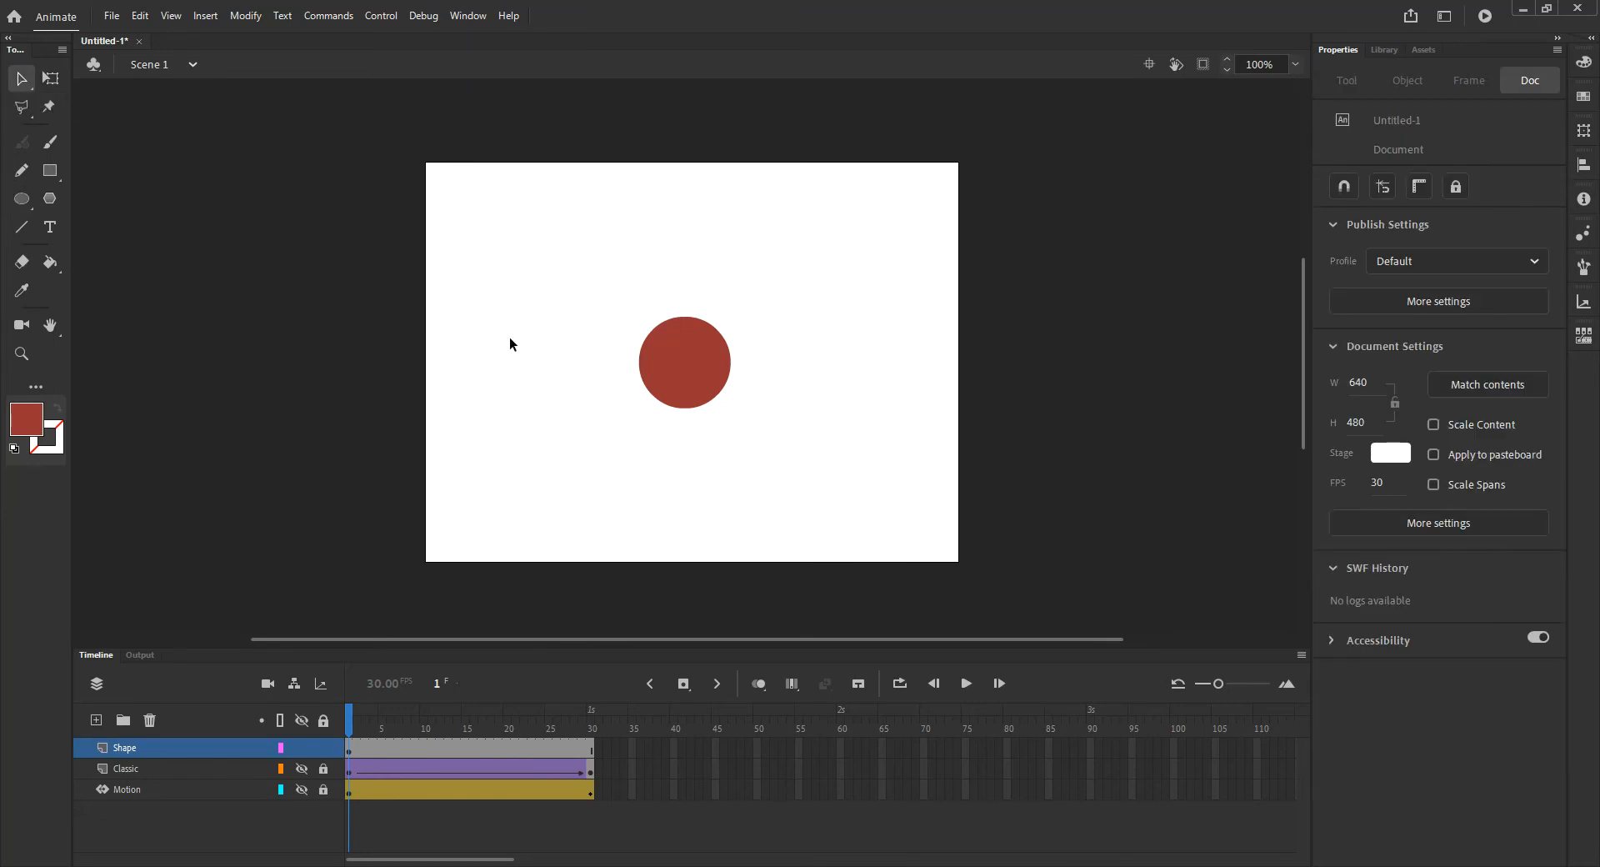
{"action": "left_click", "coordinate": [680, 372]}
{"action": "left_click_drag", "start_coordinate": [627, 310], "coordinate": [788, 451]}
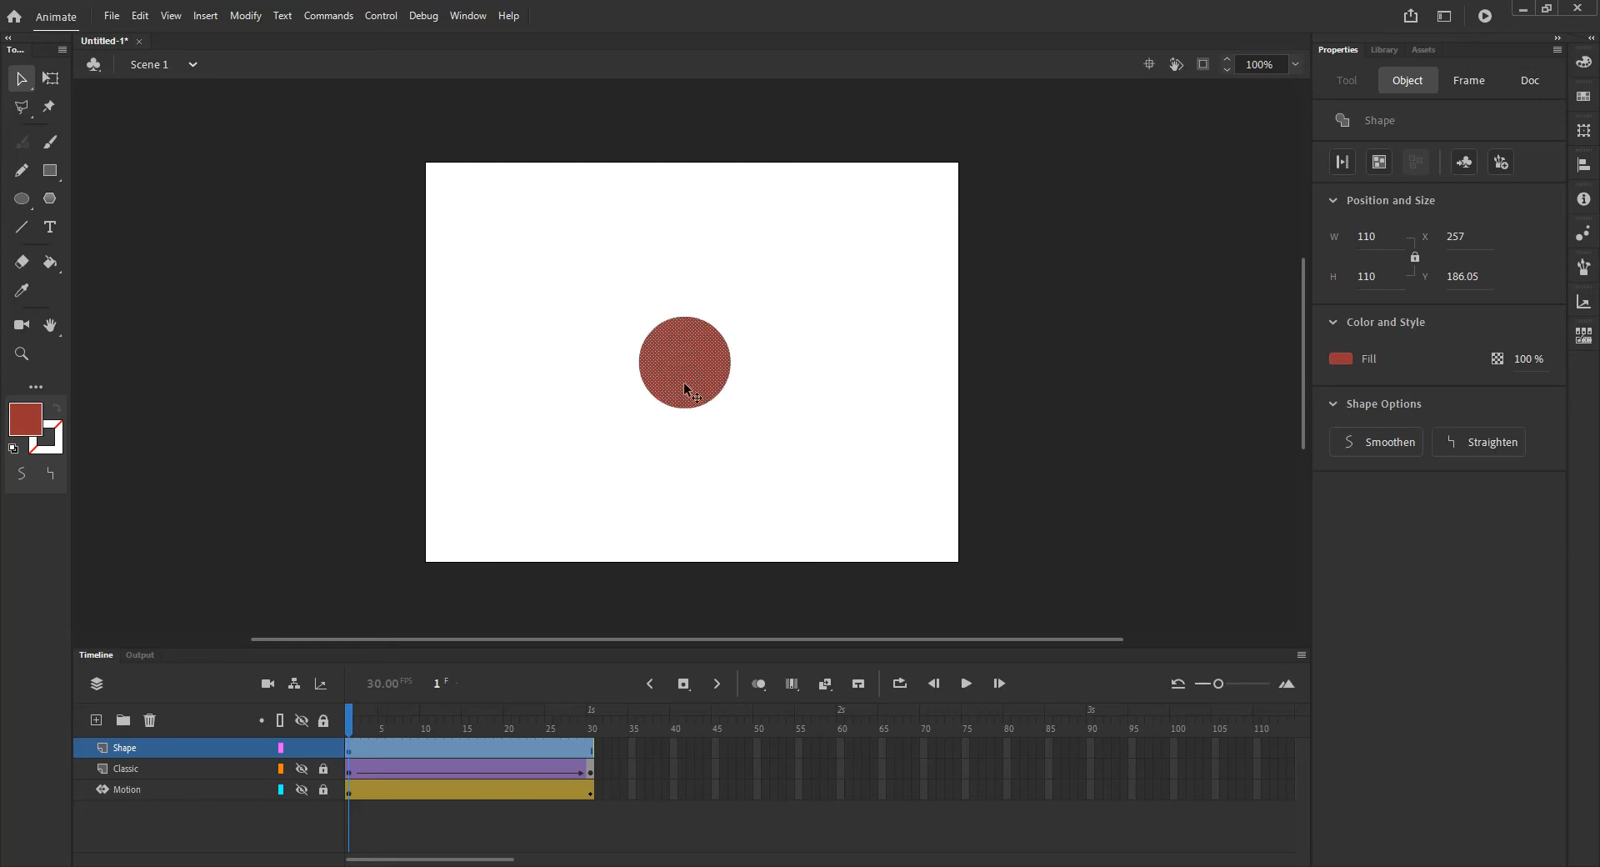
{"action": "left_click_drag", "start_coordinate": [592, 290], "coordinate": [803, 442]}
{"action": "left_click", "coordinate": [1584, 166]}
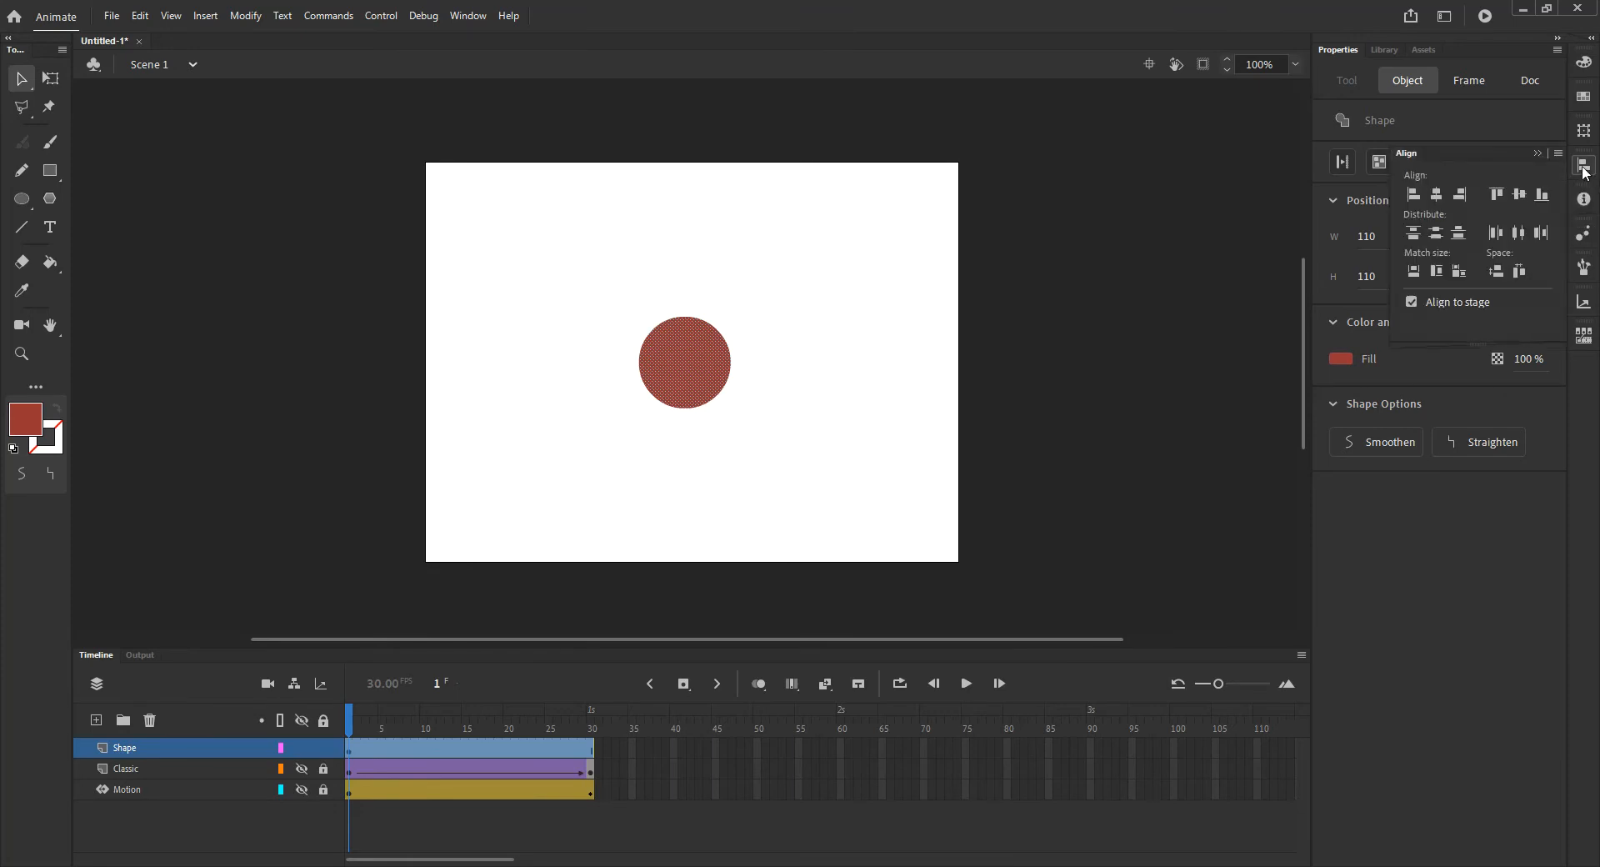
{"action": "left_click", "coordinate": [1438, 194]}
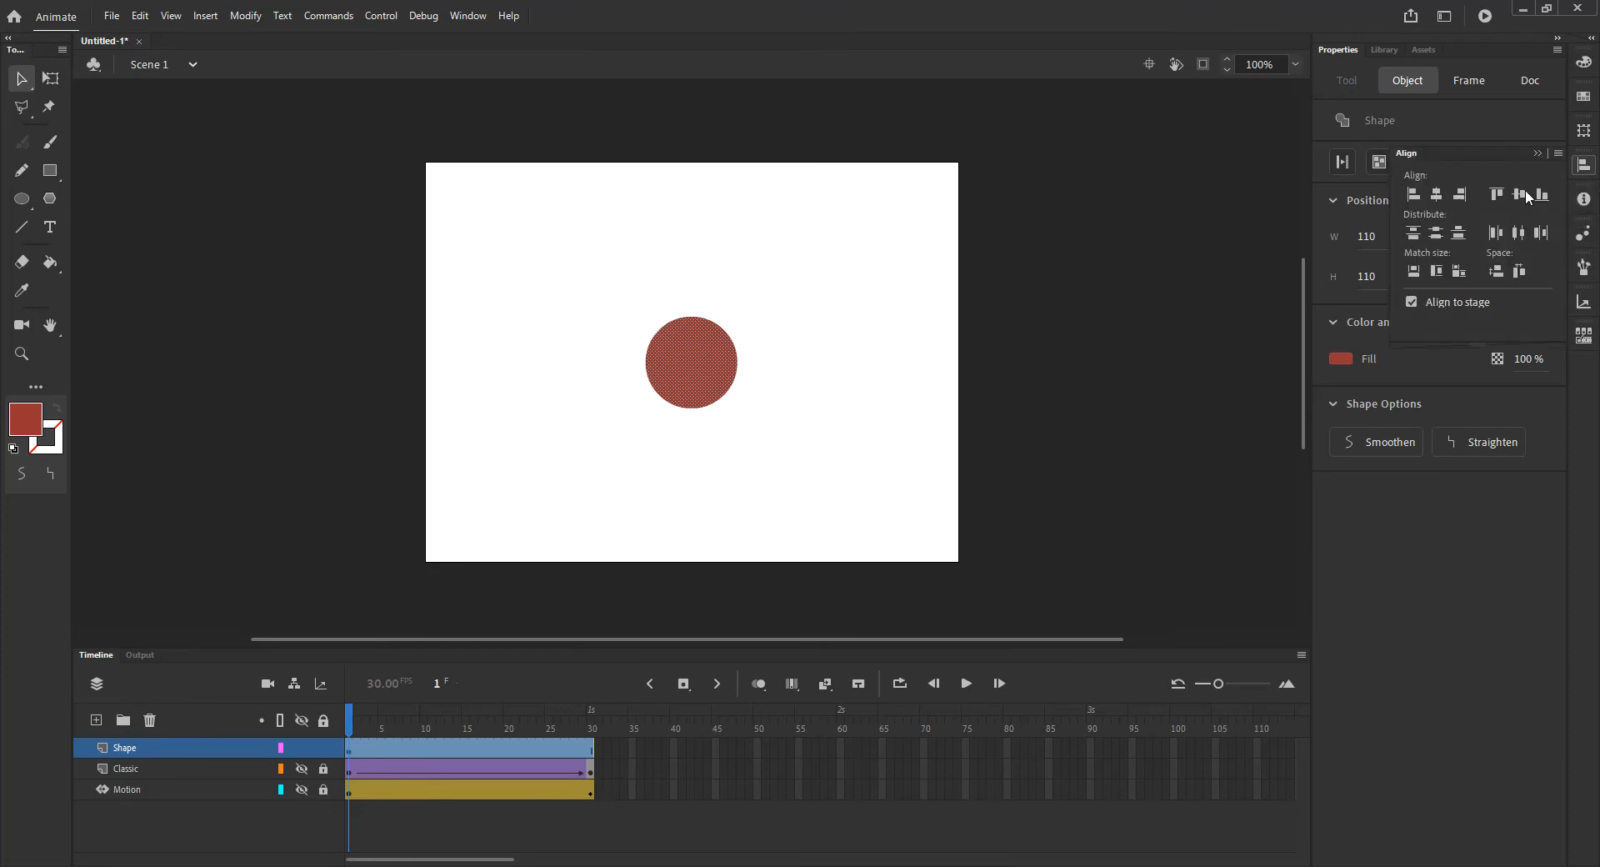
{"action": "left_click", "coordinate": [1518, 194]}
{"action": "left_click", "coordinate": [700, 452]}
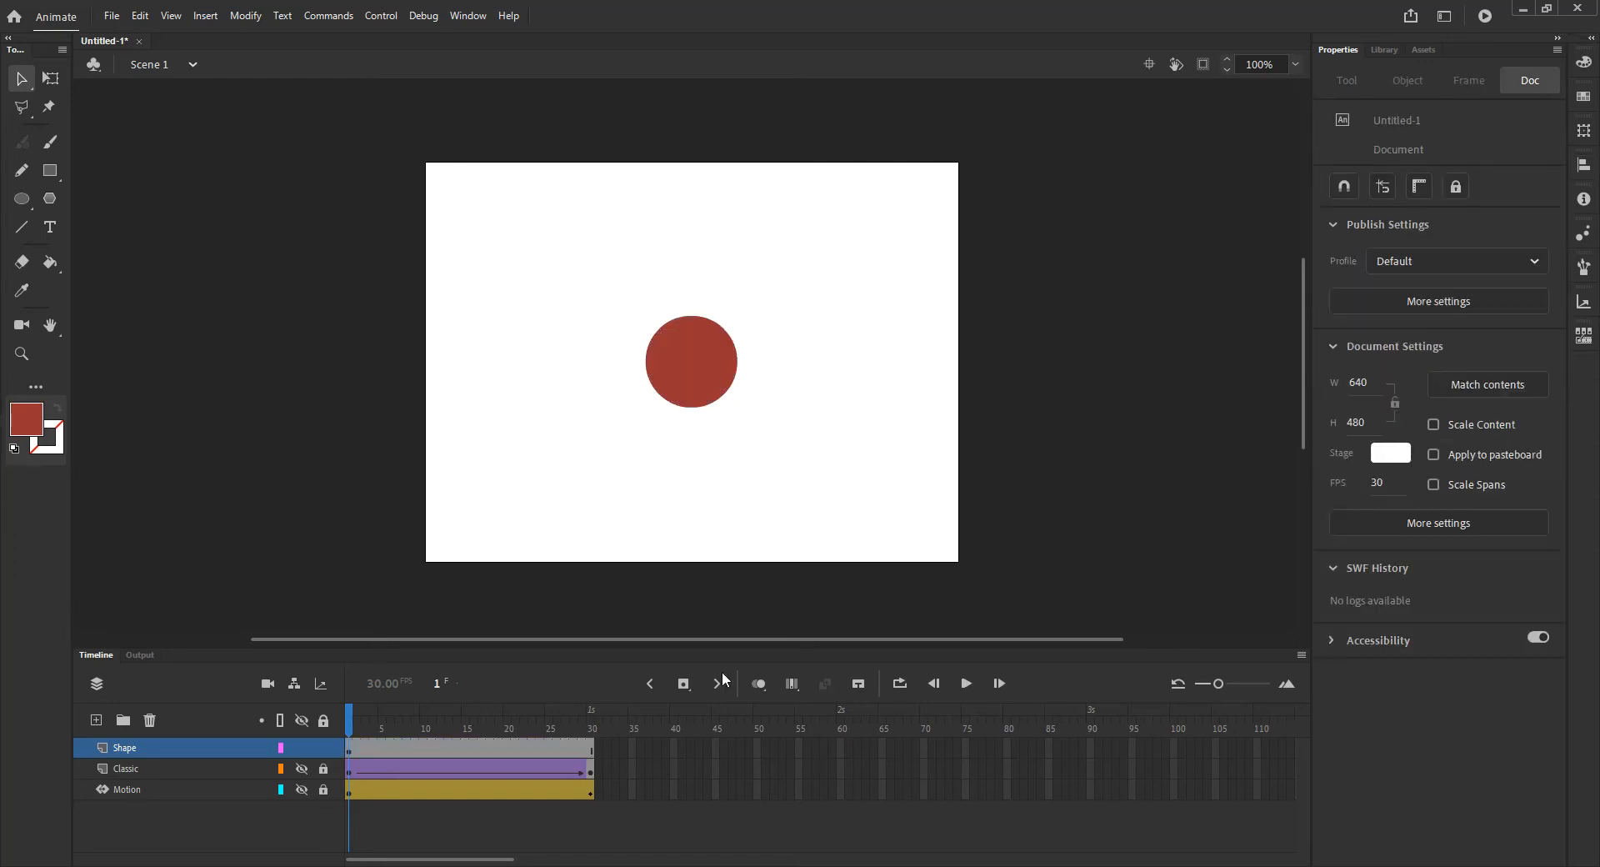
Step: Insert a blank keyframe at frame 30 of the Shape layer
{"action": "left_click", "coordinate": [354, 754]}
{"action": "left_click_drag", "start_coordinate": [360, 734], "coordinate": [591, 742]}
{"action": "left_click", "coordinate": [593, 751]}
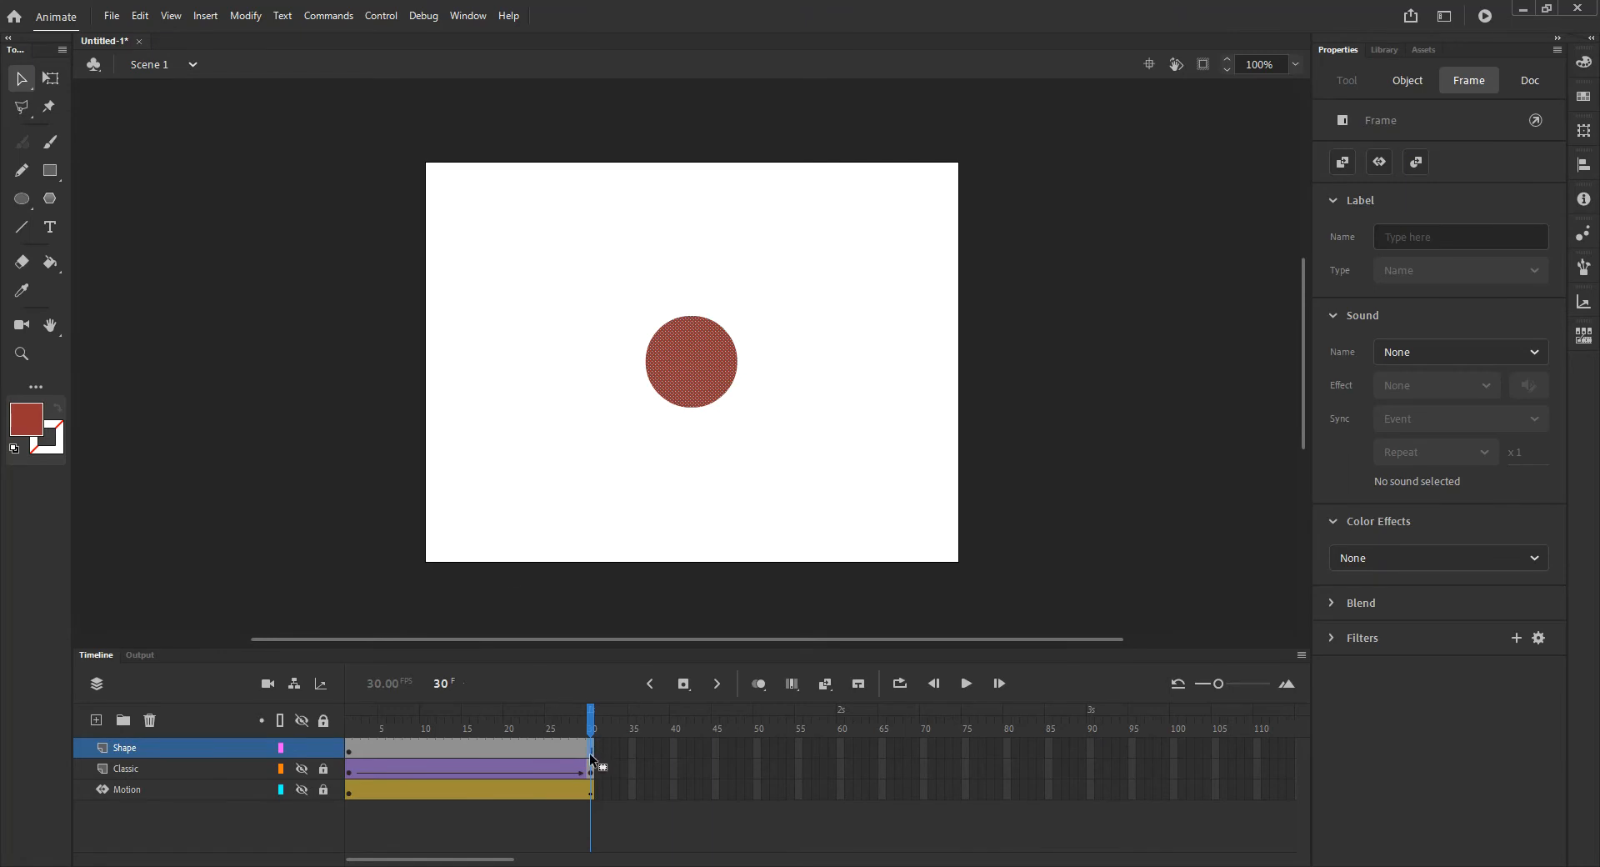
{"action": "left_click", "coordinate": [688, 684]}
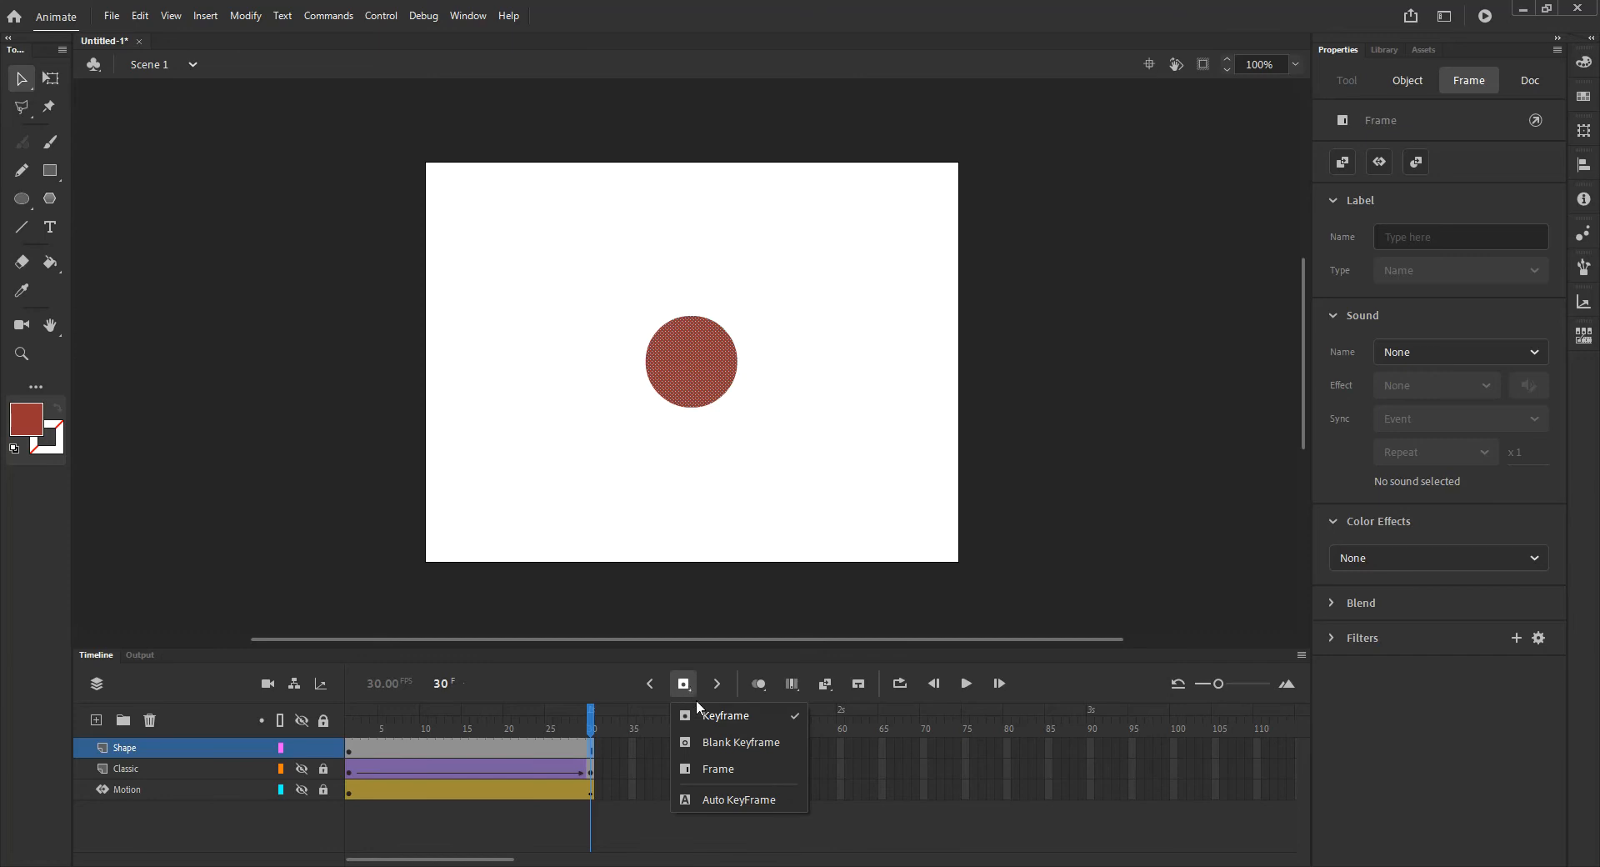
{"action": "left_click", "coordinate": [718, 741]}
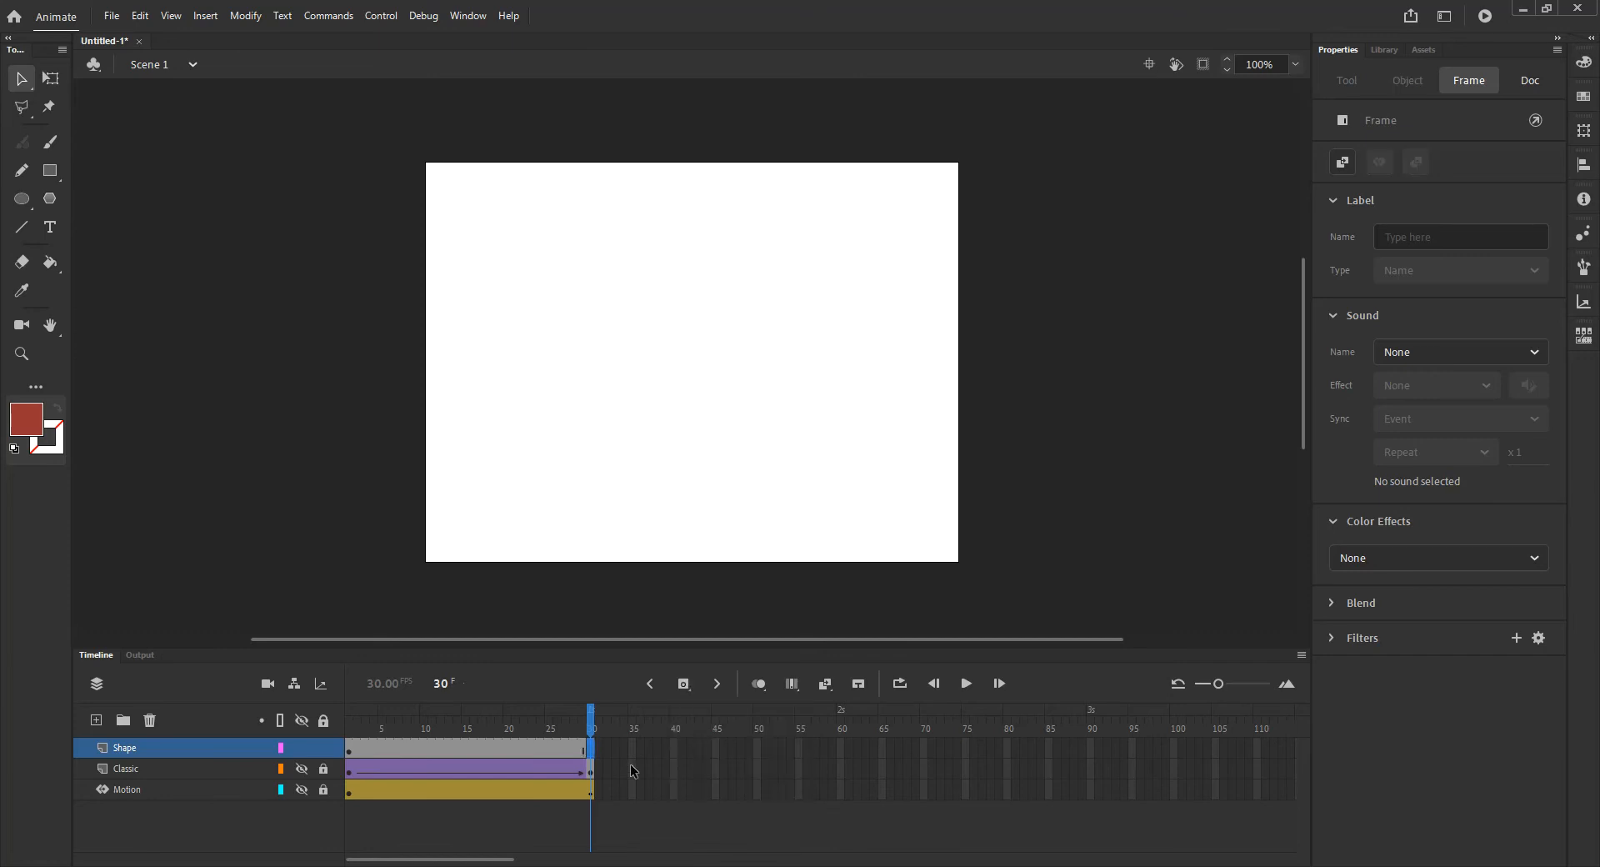
Step: Draw a red square without stroke, about 123 px wide, on frame 30 of the Shape layer
{"action": "left_click", "coordinate": [442, 723]}
{"action": "left_click", "coordinate": [530, 731]}
{"action": "left_click_drag", "start_coordinate": [530, 730], "coordinate": [592, 734]}
{"action": "left_click", "coordinate": [593, 756]}
{"action": "left_click", "coordinate": [51, 174]}
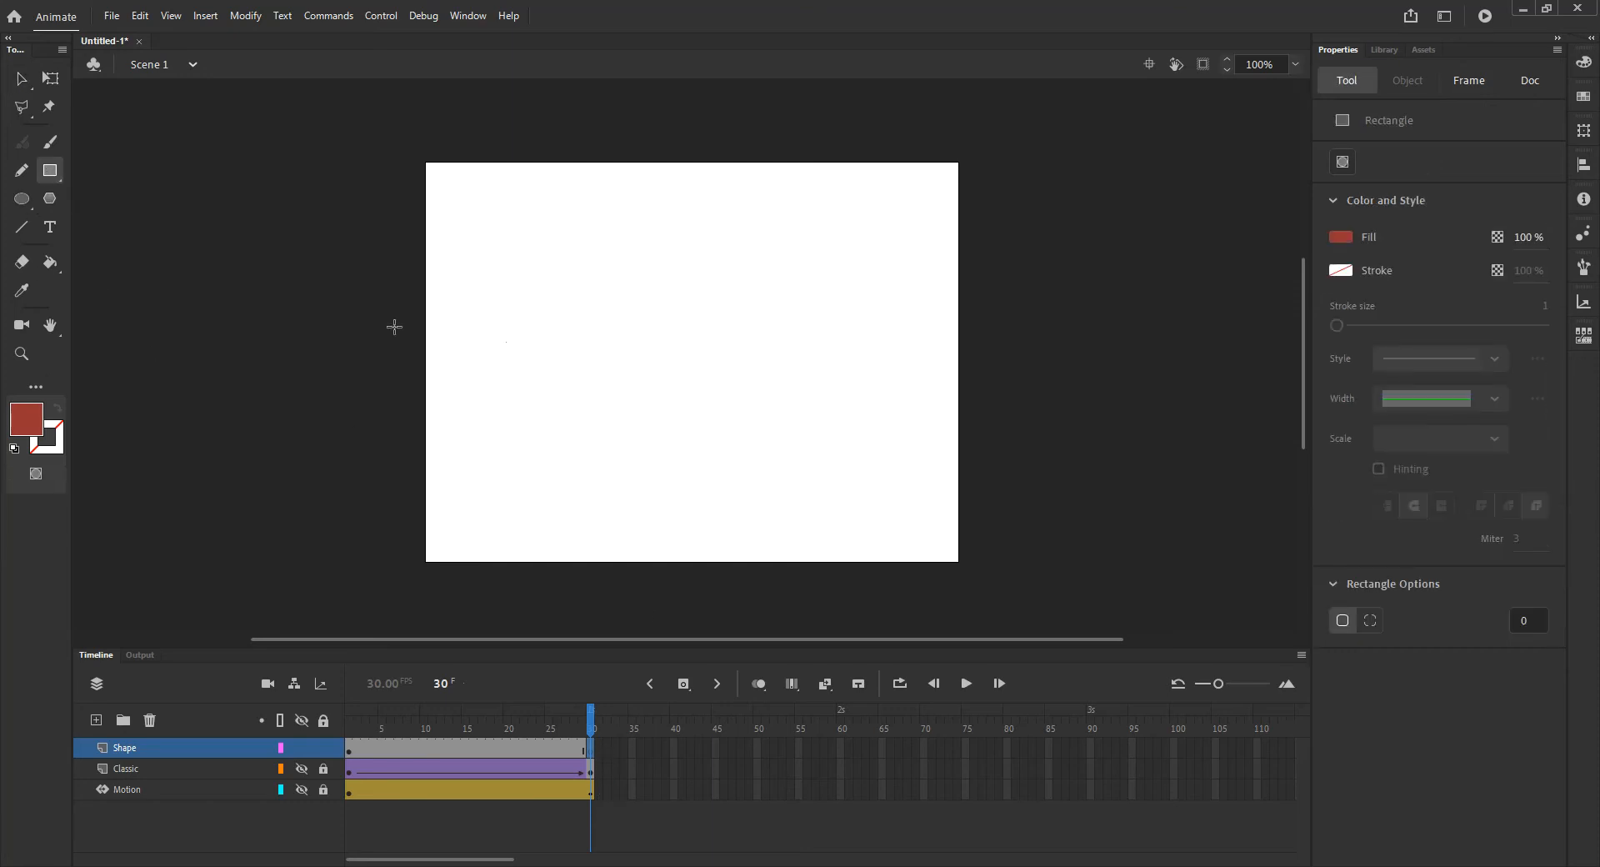
{"action": "left_click_drag", "start_coordinate": [619, 294], "coordinate": [720, 395]}
Step: Centre the square horizontally and vertically on the stage
{"action": "left_click", "coordinate": [23, 77]}
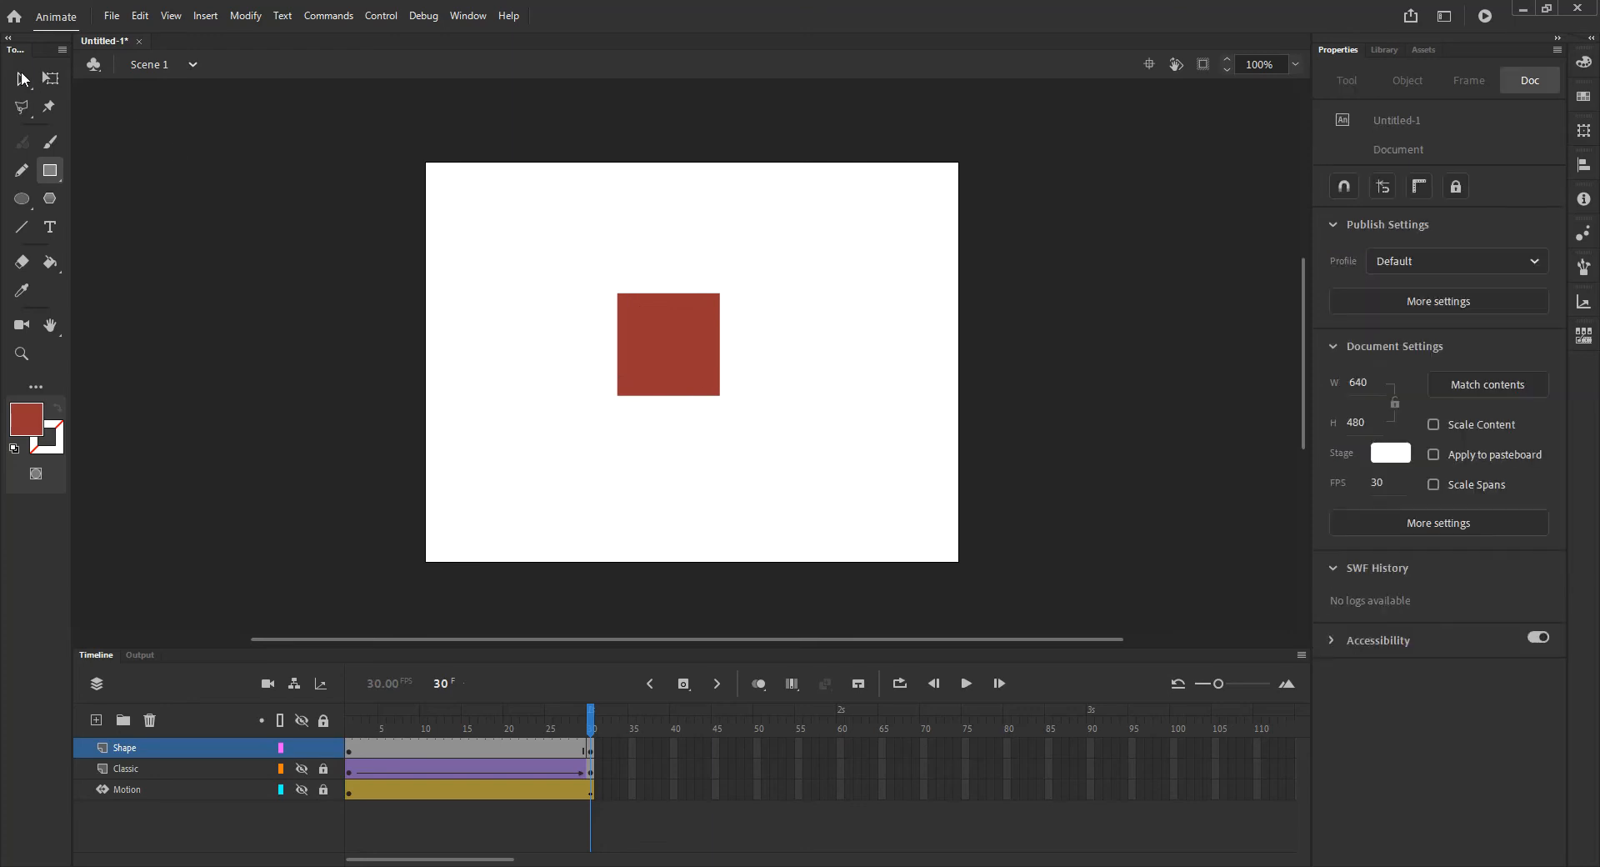
{"action": "left_click_drag", "start_coordinate": [607, 269], "coordinate": [757, 444]}
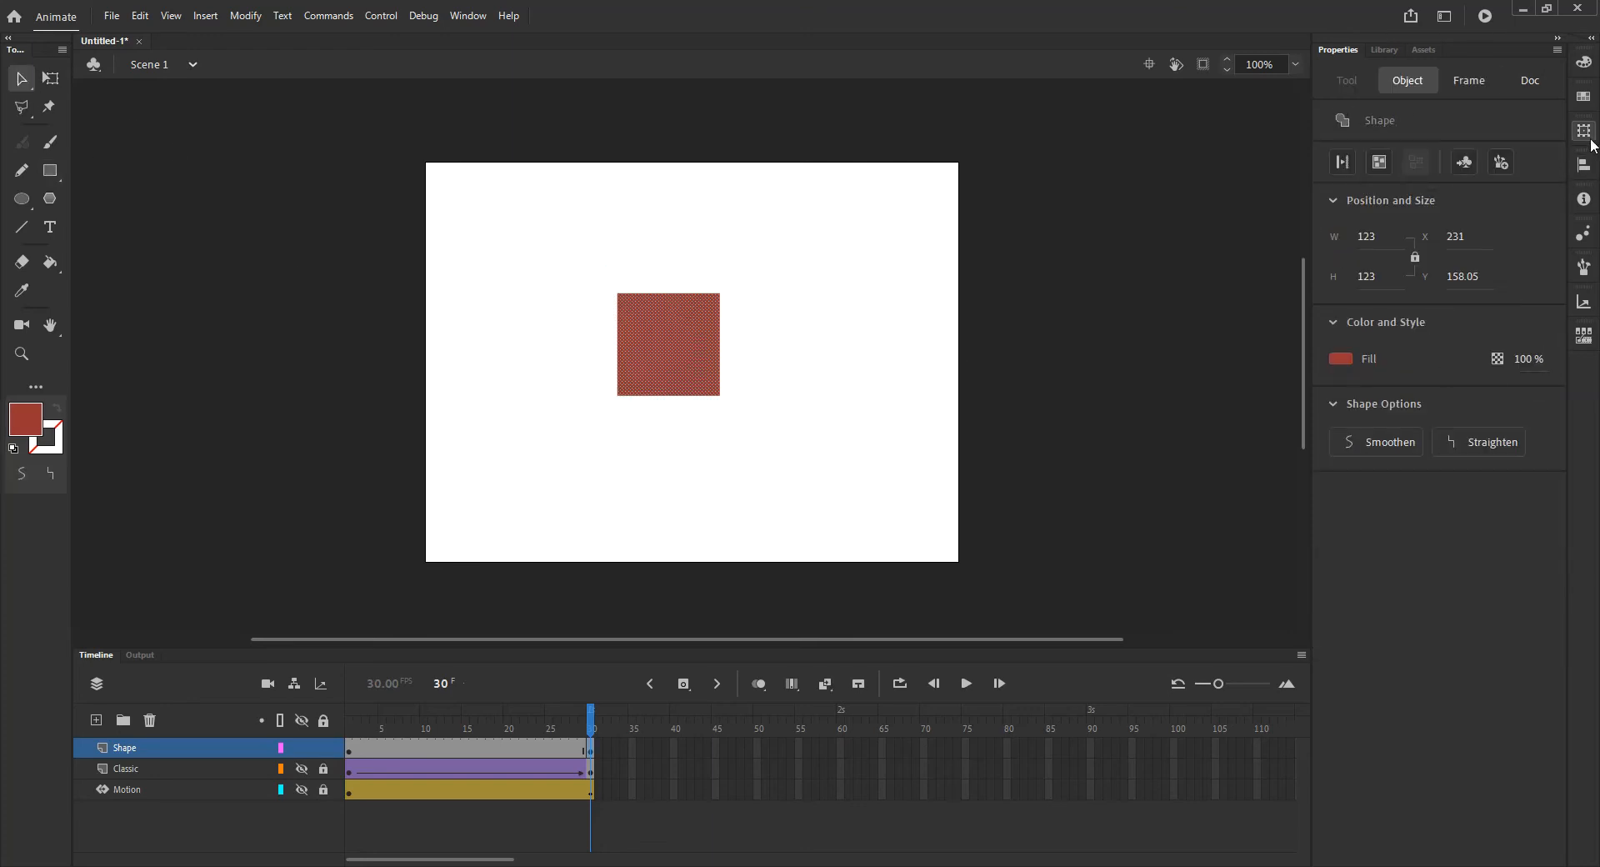
{"action": "left_click", "coordinate": [1583, 164]}
{"action": "left_click", "coordinate": [1437, 194]}
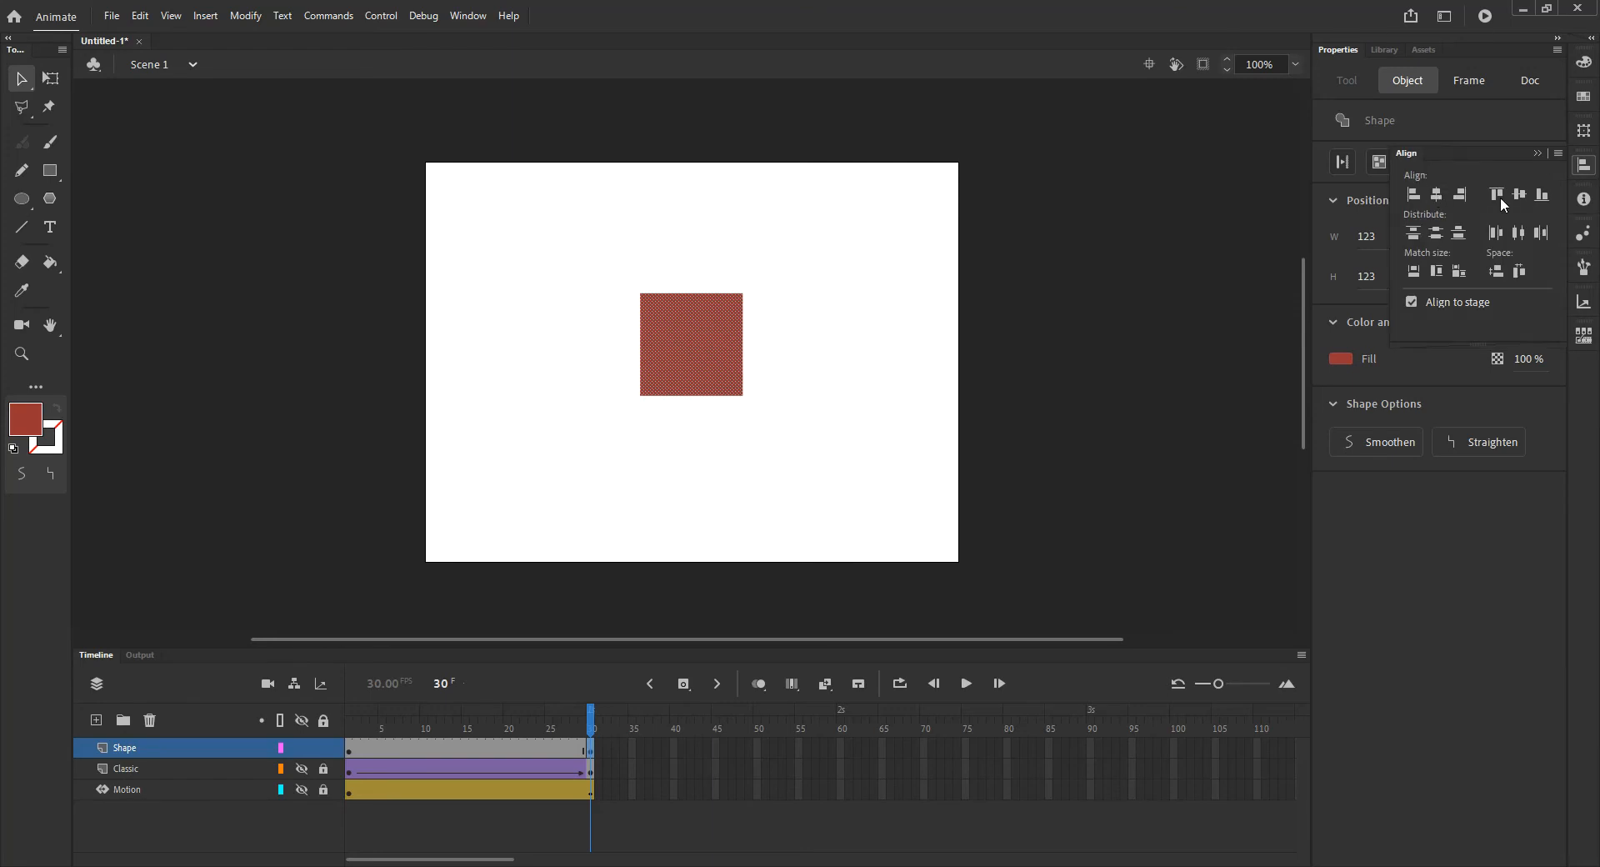
{"action": "left_click", "coordinate": [1519, 194]}
Step: Create a shape tween from the circle keyframe at frame 1 of the Shape layer
{"action": "left_click_drag", "start_coordinate": [562, 722], "coordinate": [331, 763]}
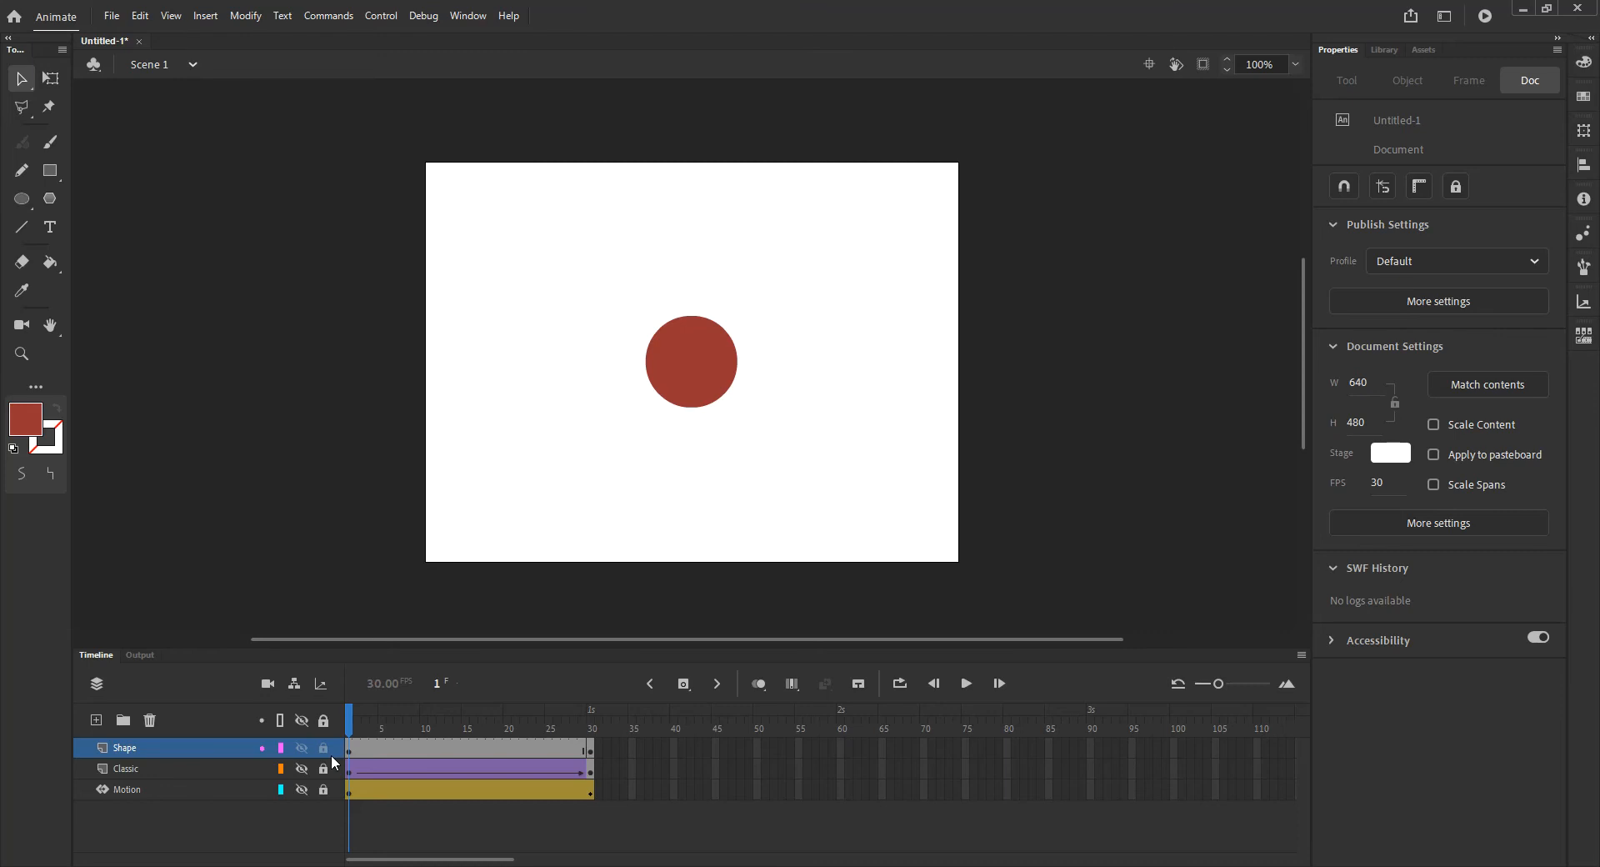
{"action": "left_click_drag", "start_coordinate": [355, 719], "coordinate": [333, 762]}
{"action": "right_click", "coordinate": [369, 747]}
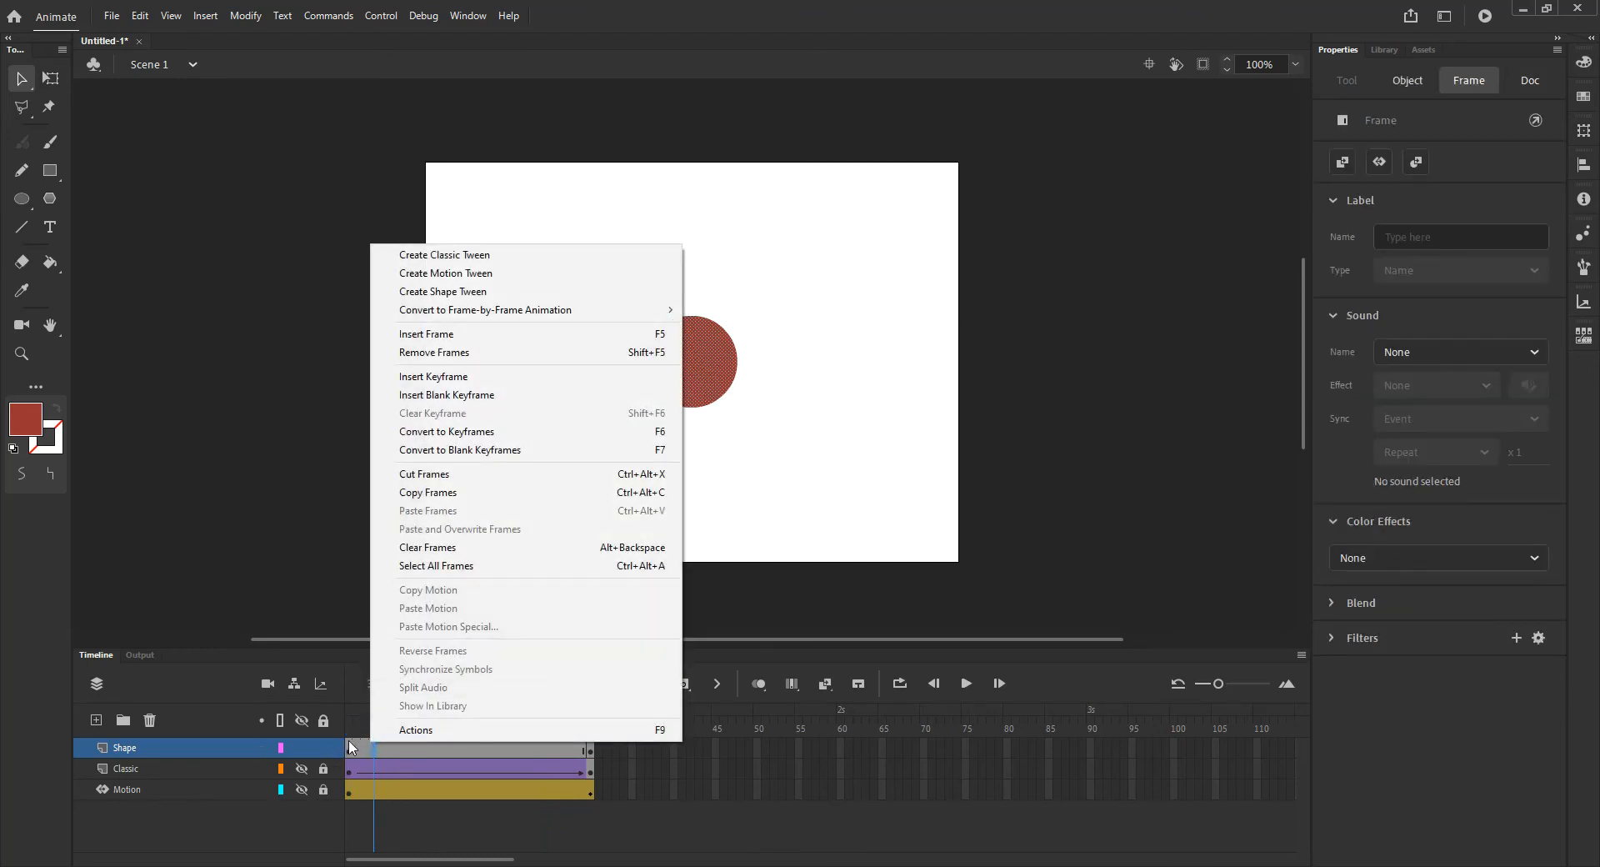
{"action": "left_click", "coordinate": [349, 747]}
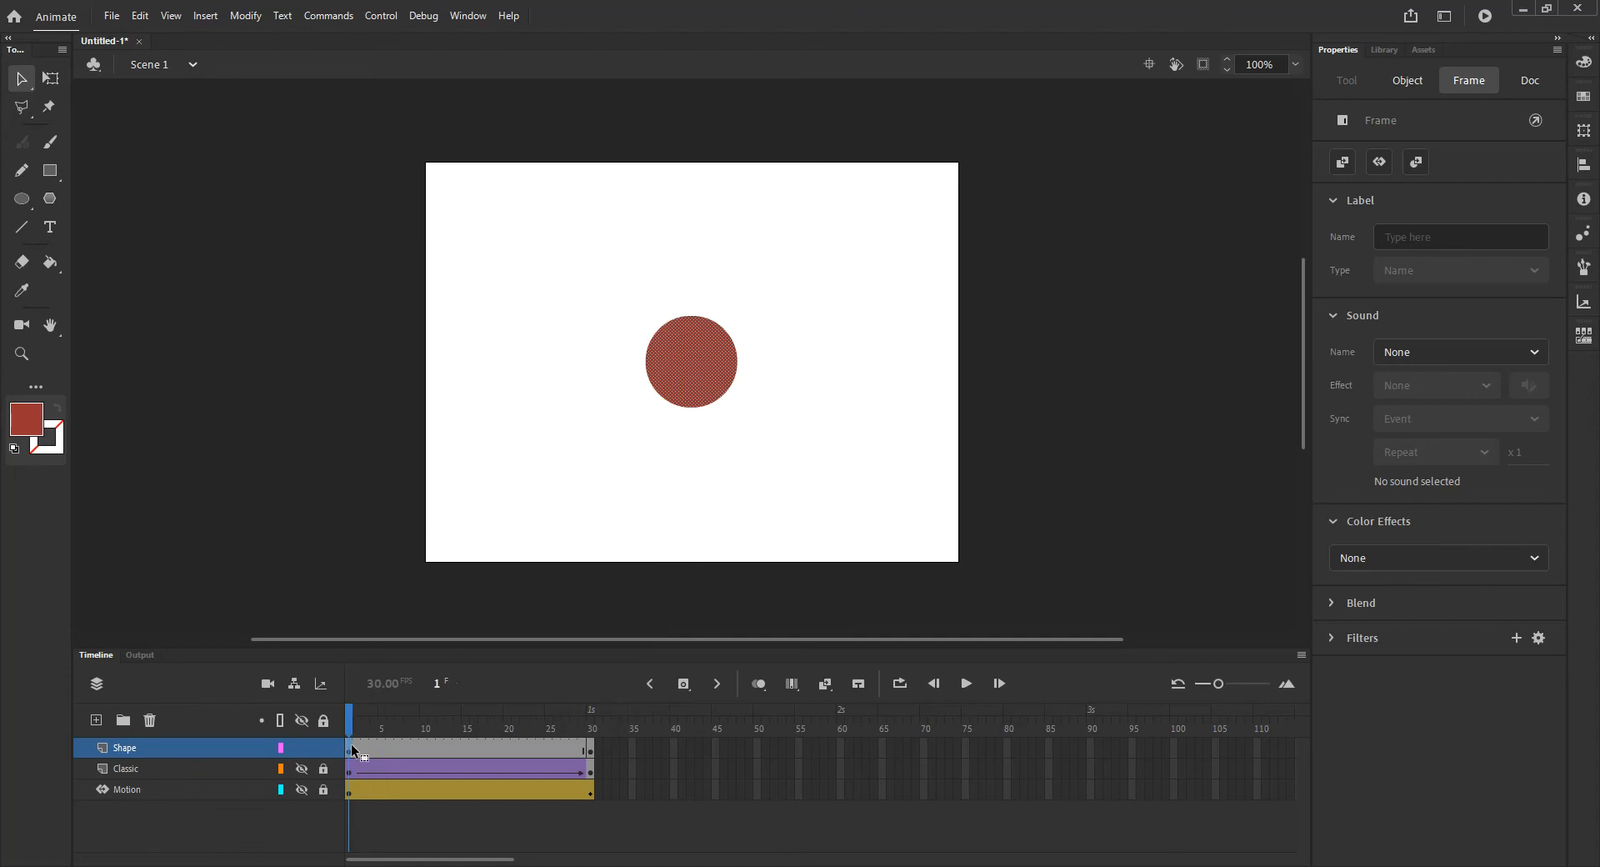
{"action": "right_click", "coordinate": [350, 747]}
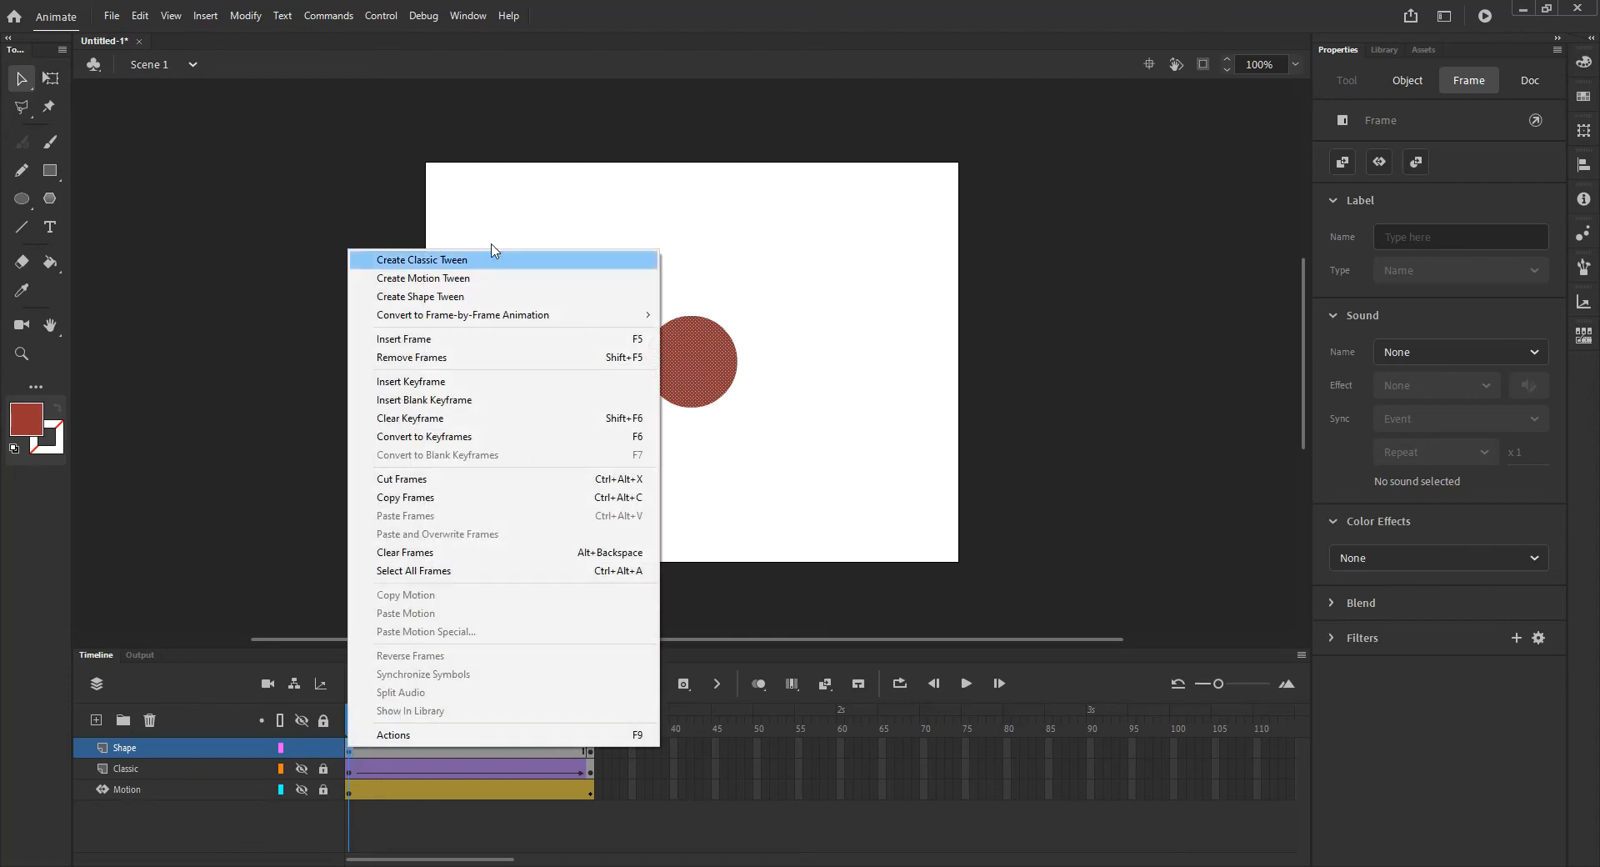
{"action": "left_click", "coordinate": [471, 298]}
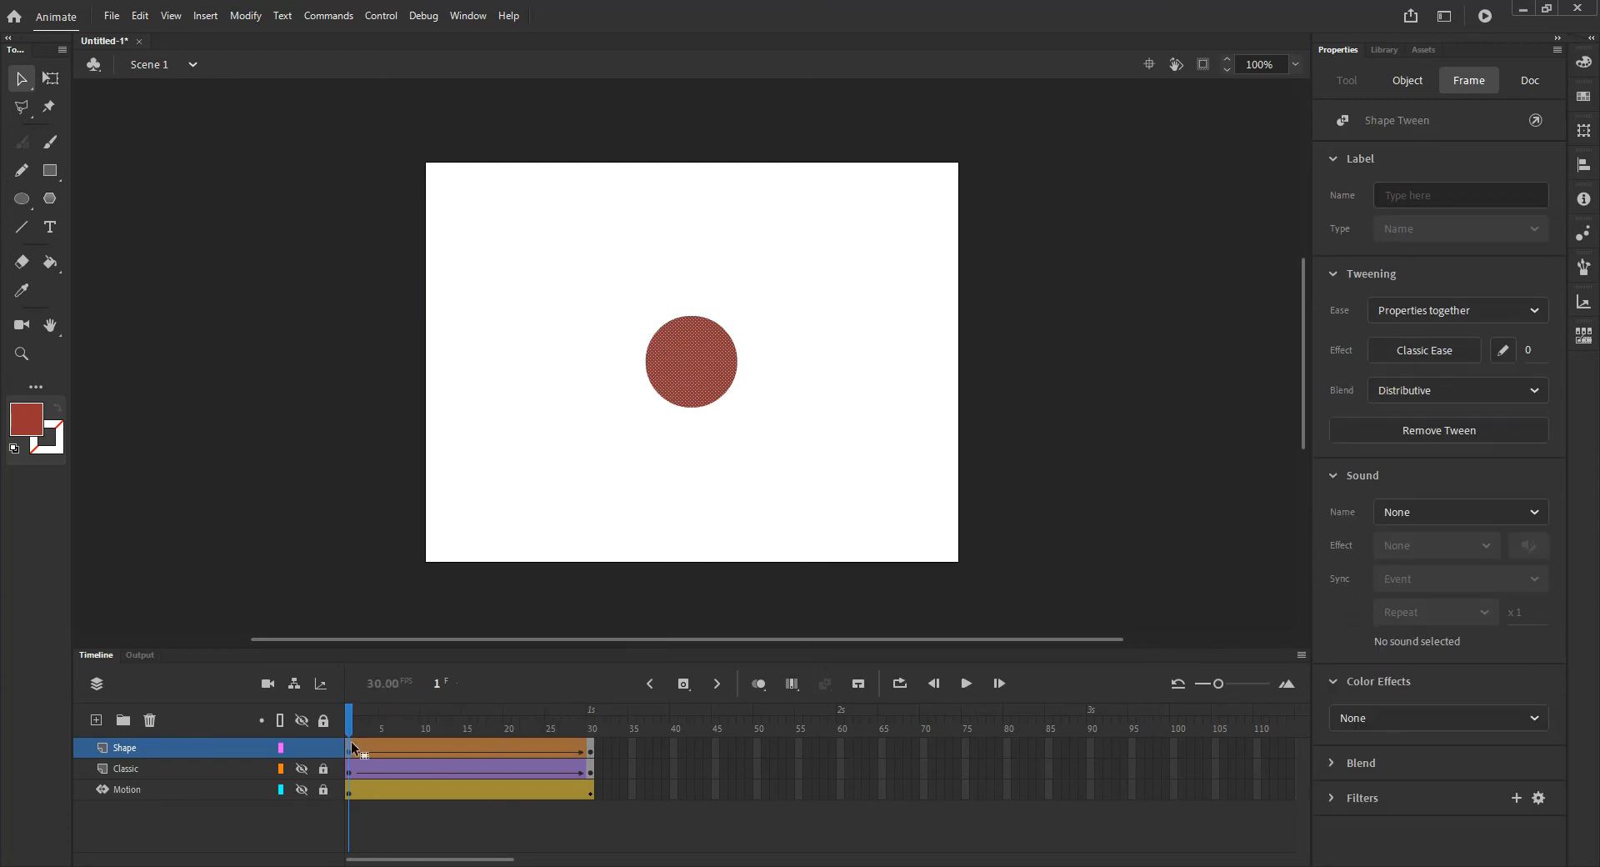
Step: Scrub through the Shape layer's tween to preview the morph and return to frame 1
{"action": "left_click_drag", "start_coordinate": [368, 727], "coordinate": [343, 762]}
{"action": "left_click", "coordinate": [692, 304]}
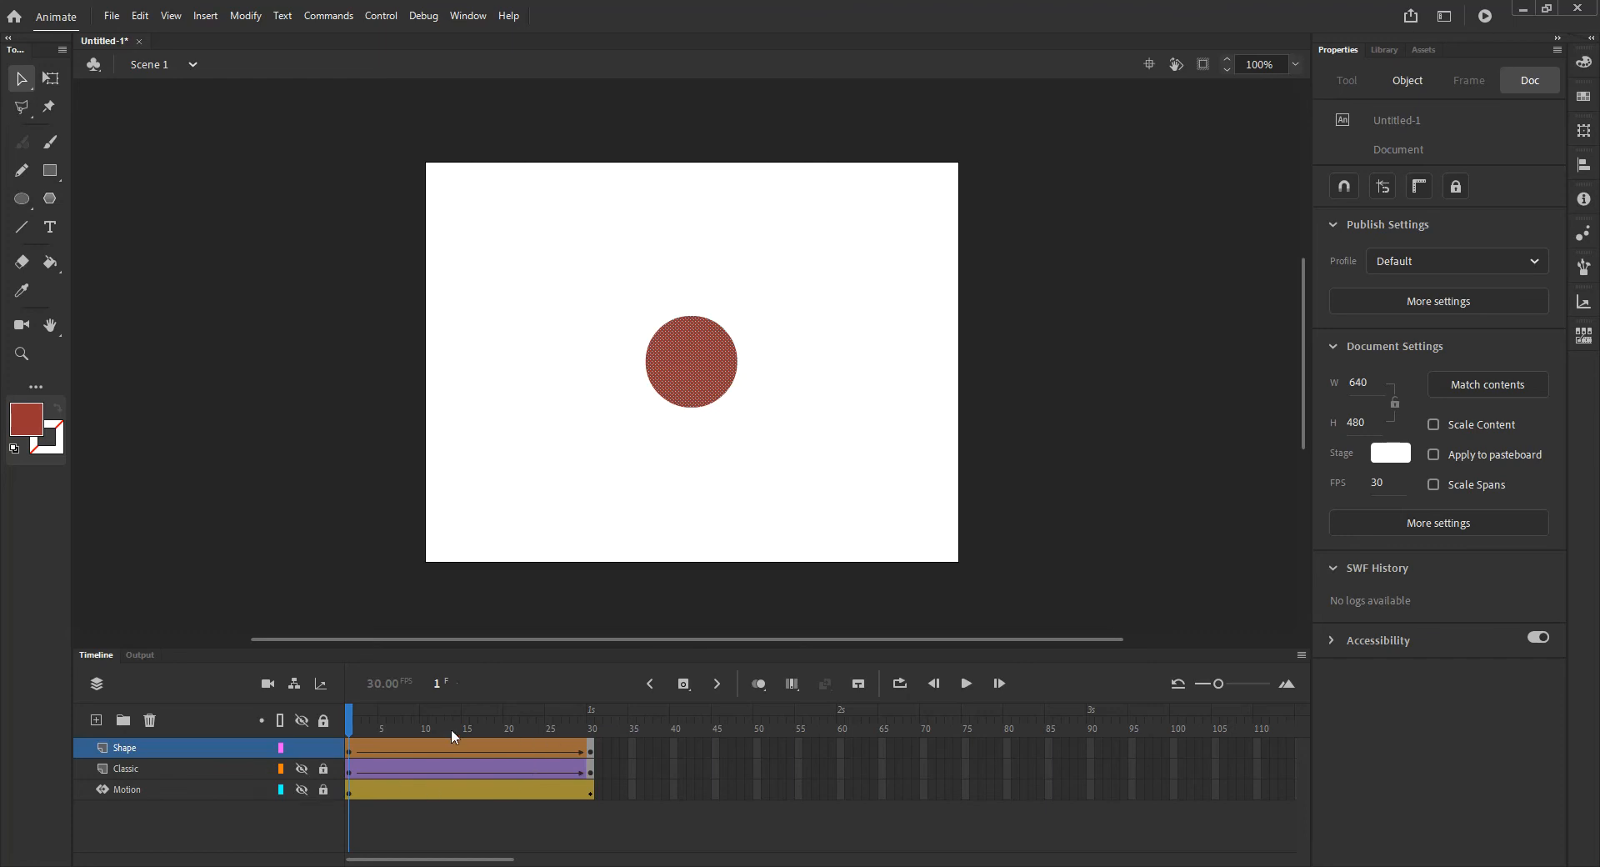
{"action": "left_click_drag", "start_coordinate": [380, 733], "coordinate": [335, 769]}
Step: Turn on Snap to Pixels and Snap to Objects for the document
{"action": "left_click", "coordinate": [204, 16]}
{"action": "mouse_move", "coordinate": [144, 18]}
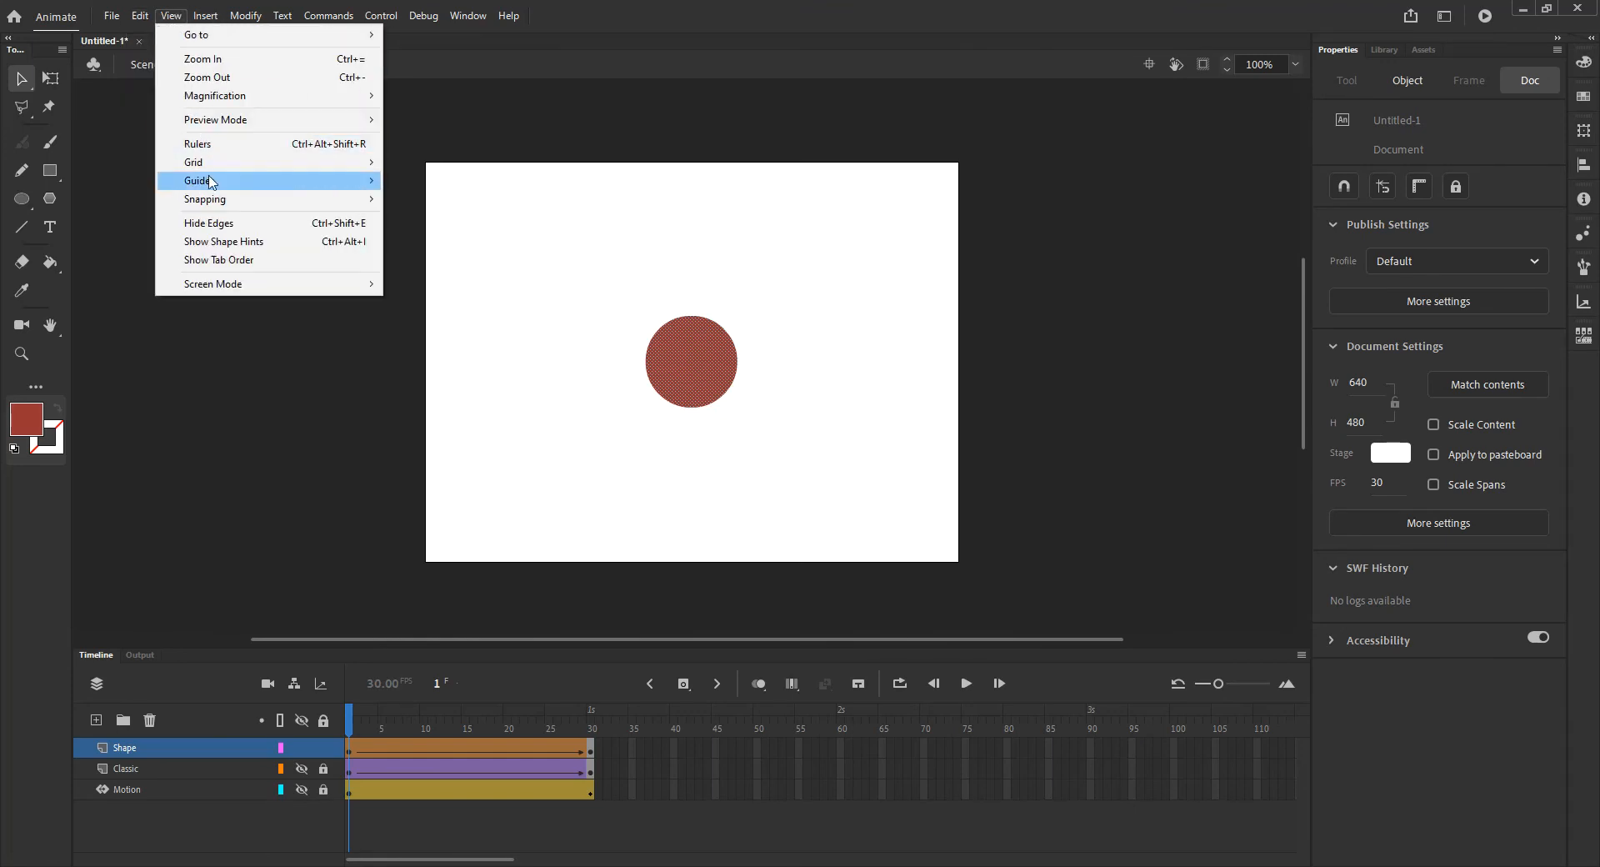
{"action": "mouse_move", "coordinate": [221, 204]}
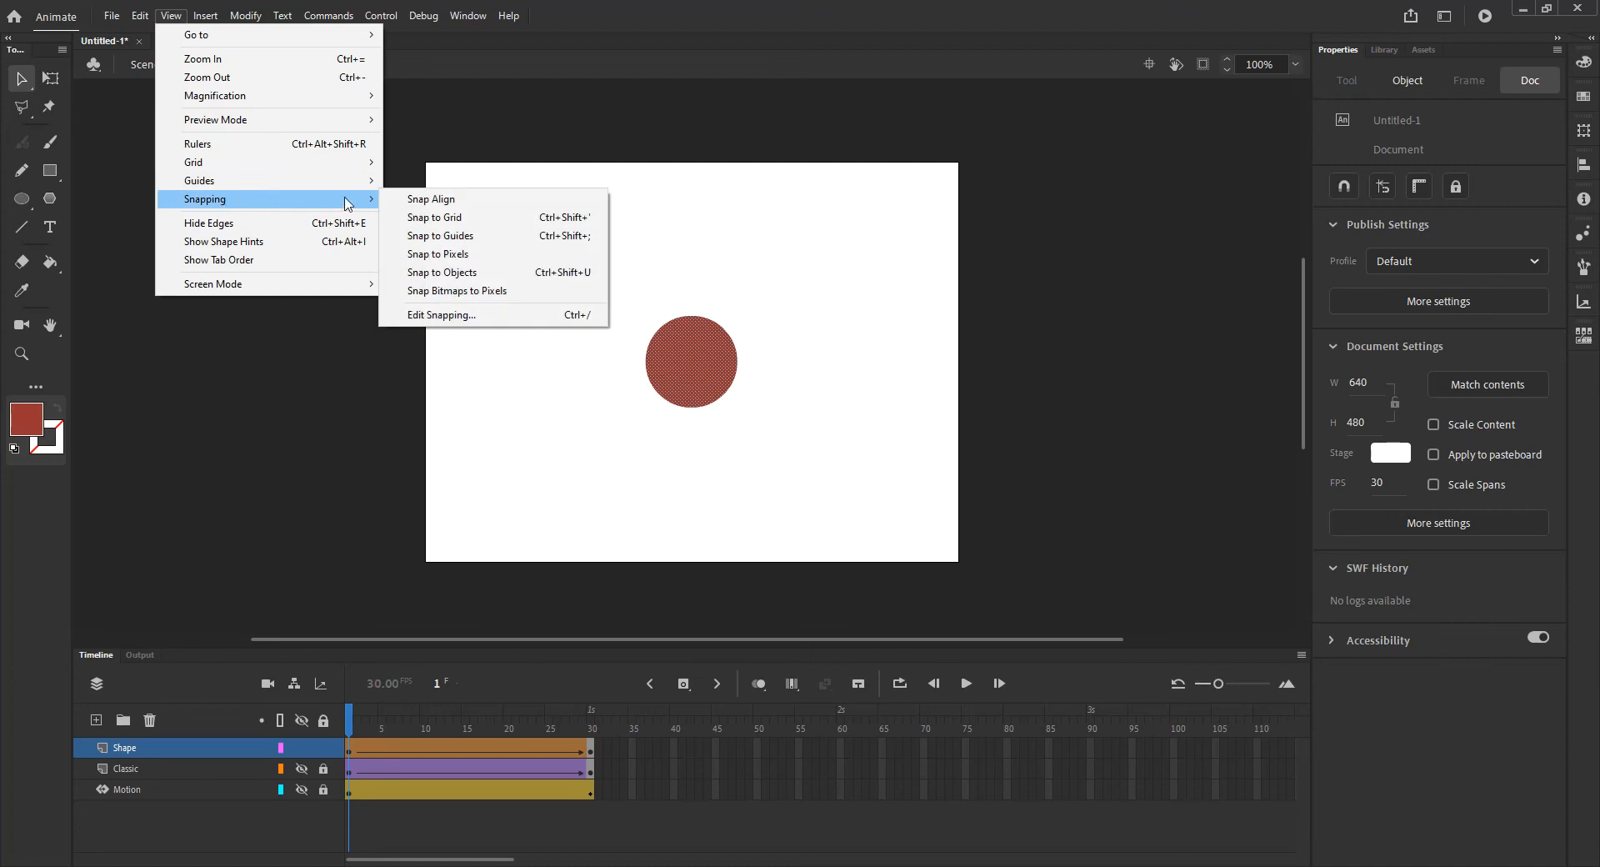
{"action": "left_click", "coordinate": [462, 262]}
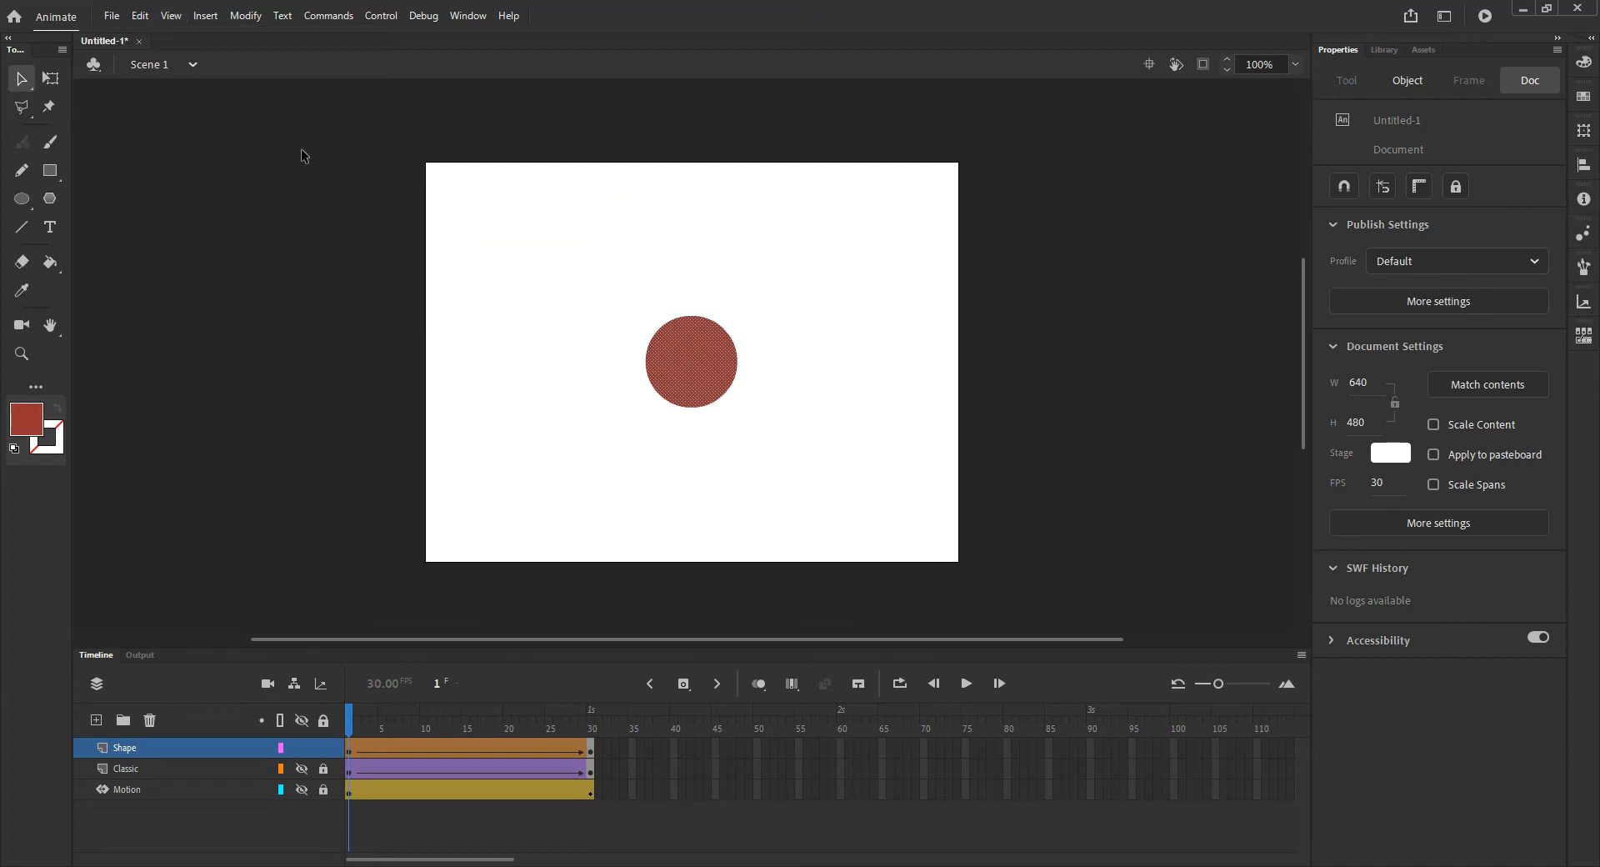
{"action": "left_click", "coordinate": [178, 23]}
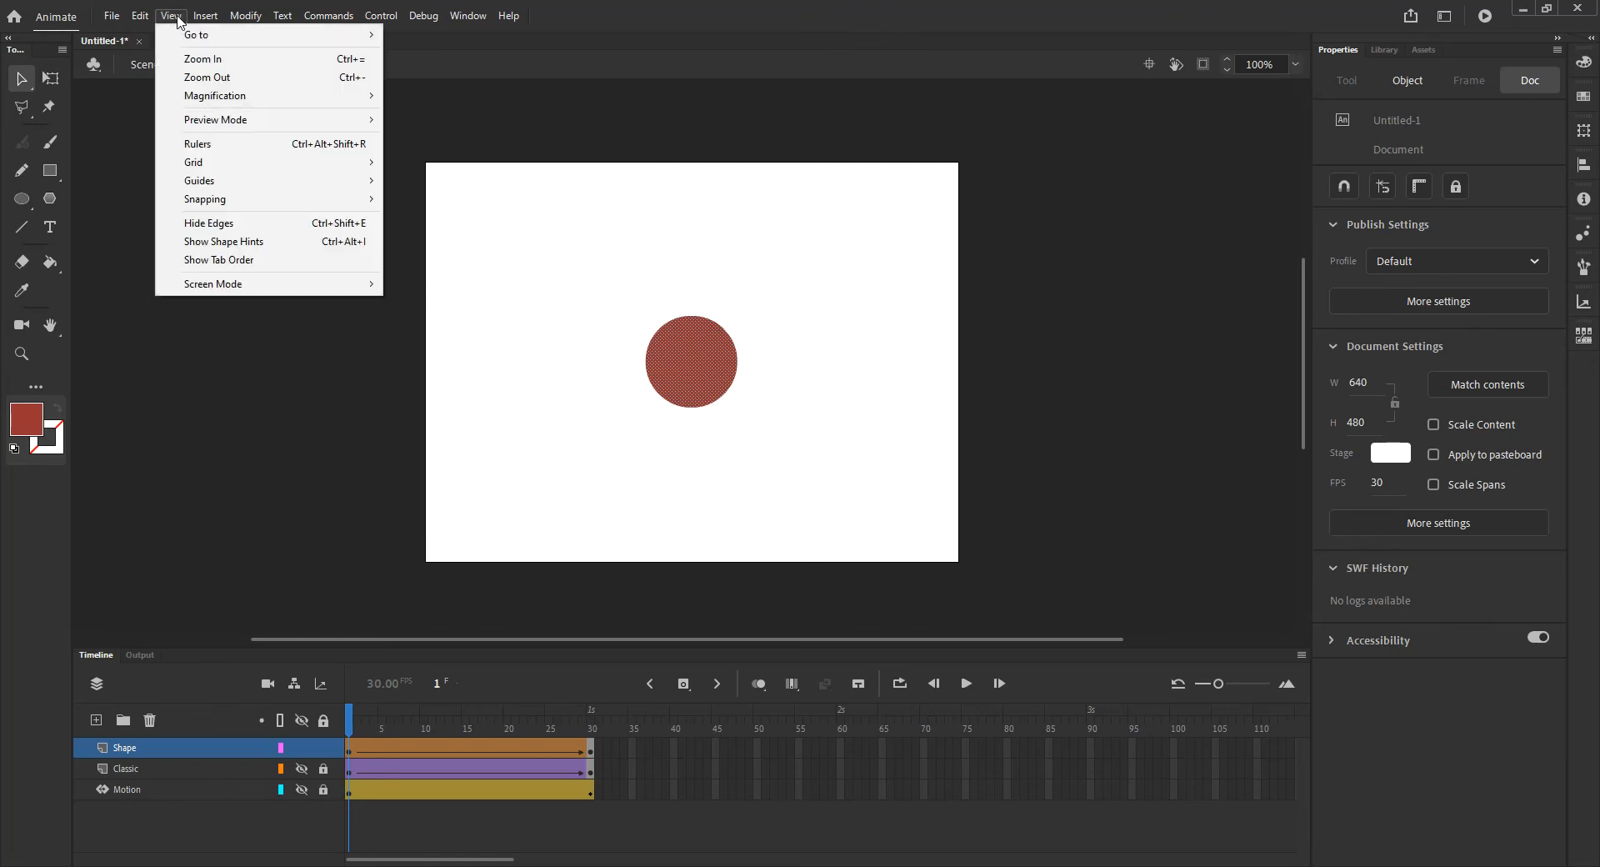
{"action": "mouse_move", "coordinate": [228, 202]}
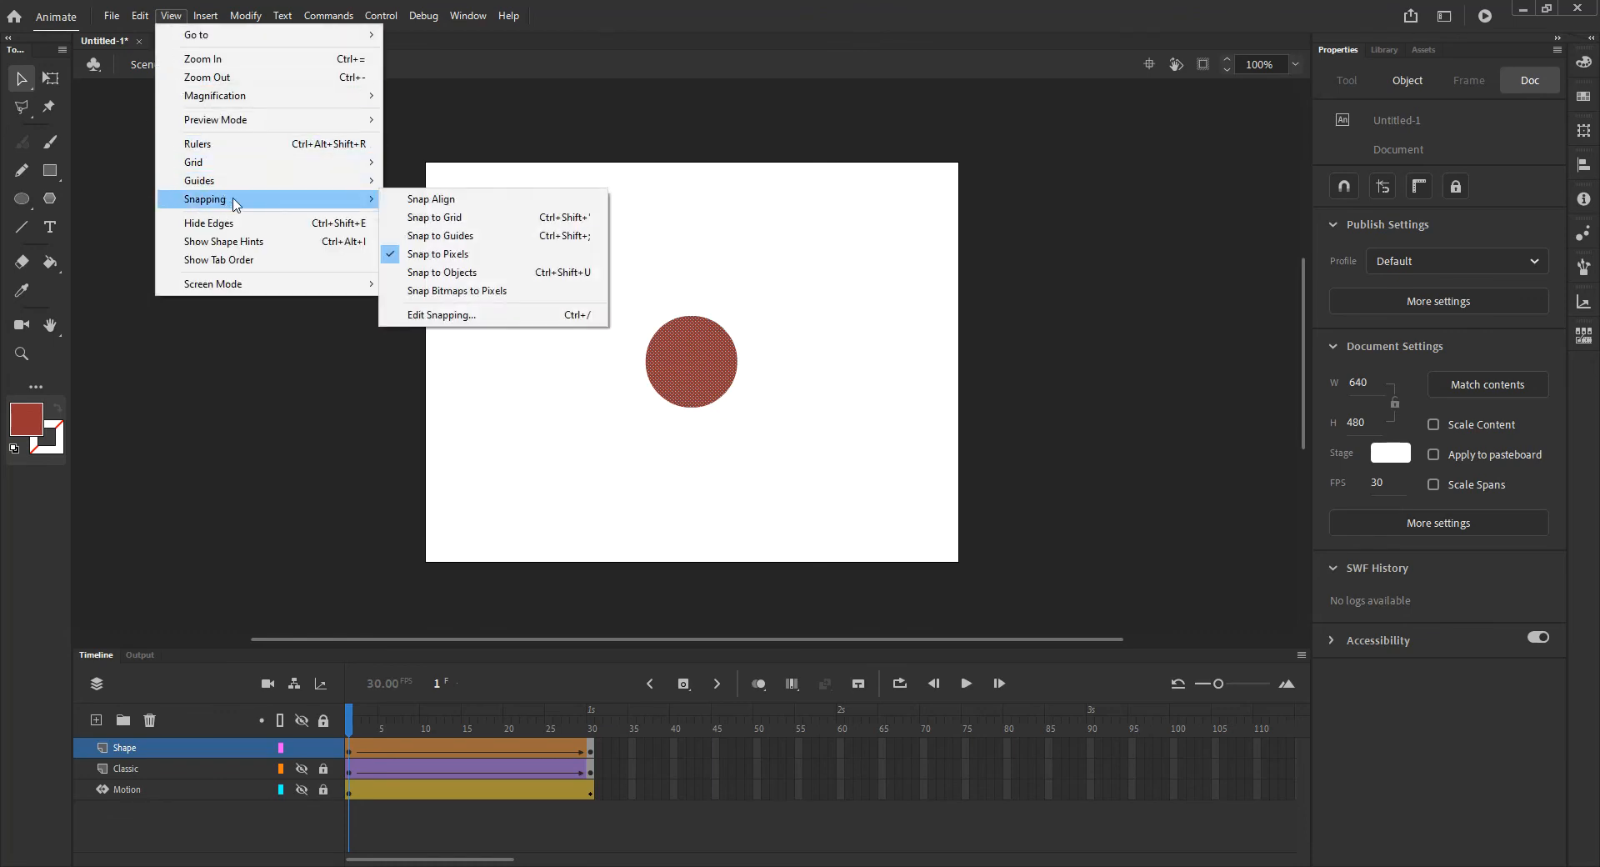
{"action": "left_click", "coordinate": [479, 273]}
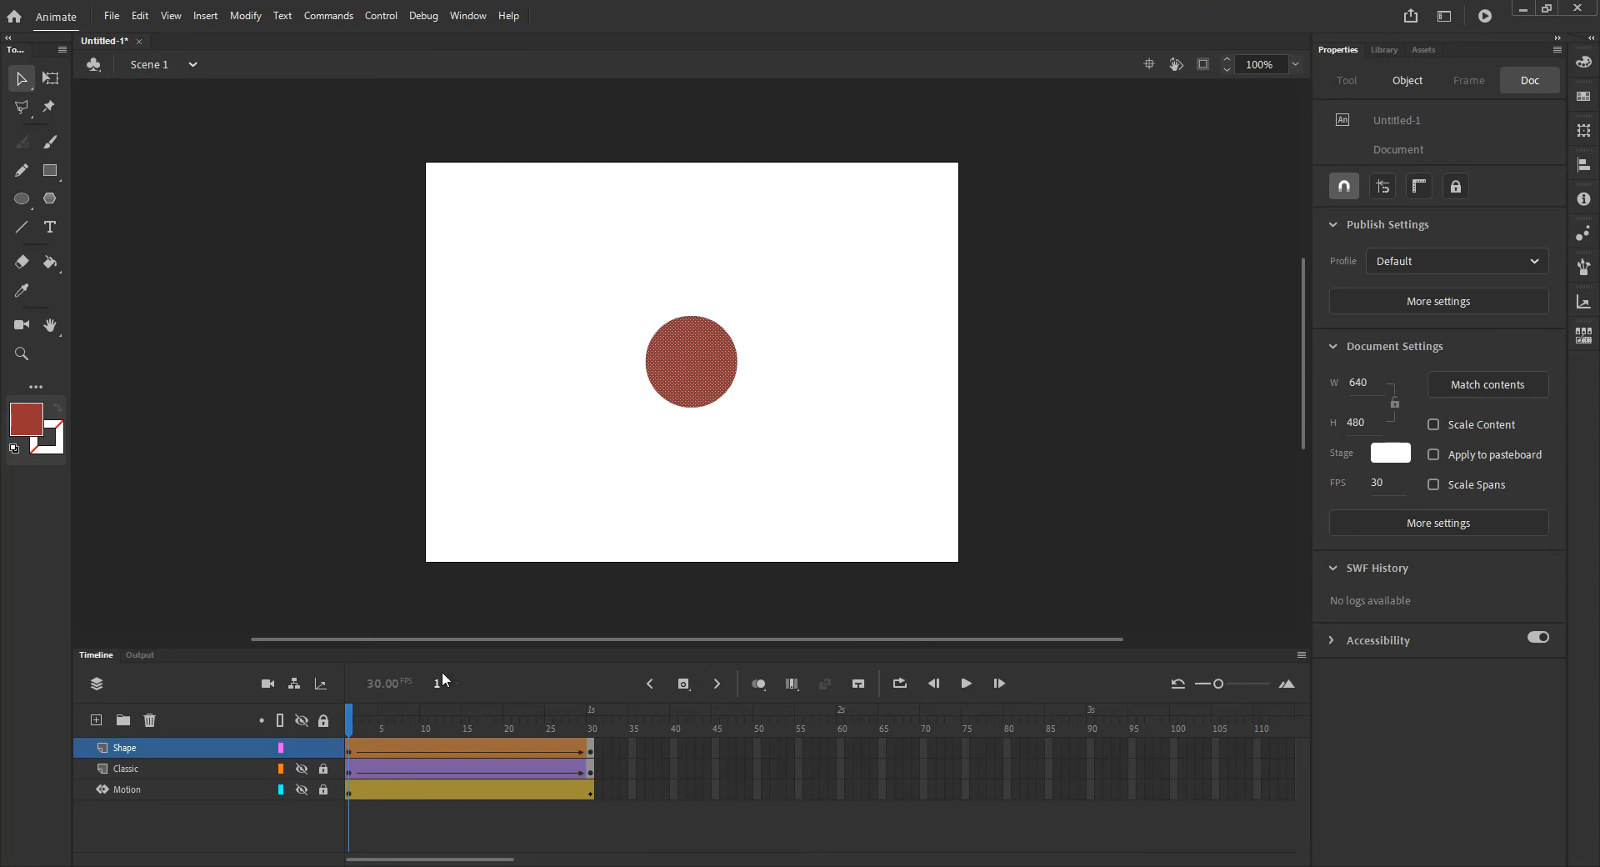
Step: Add a shape hint to the circle at frame 1 and place it on the circle's upper-left edge
{"action": "left_click", "coordinate": [720, 457]}
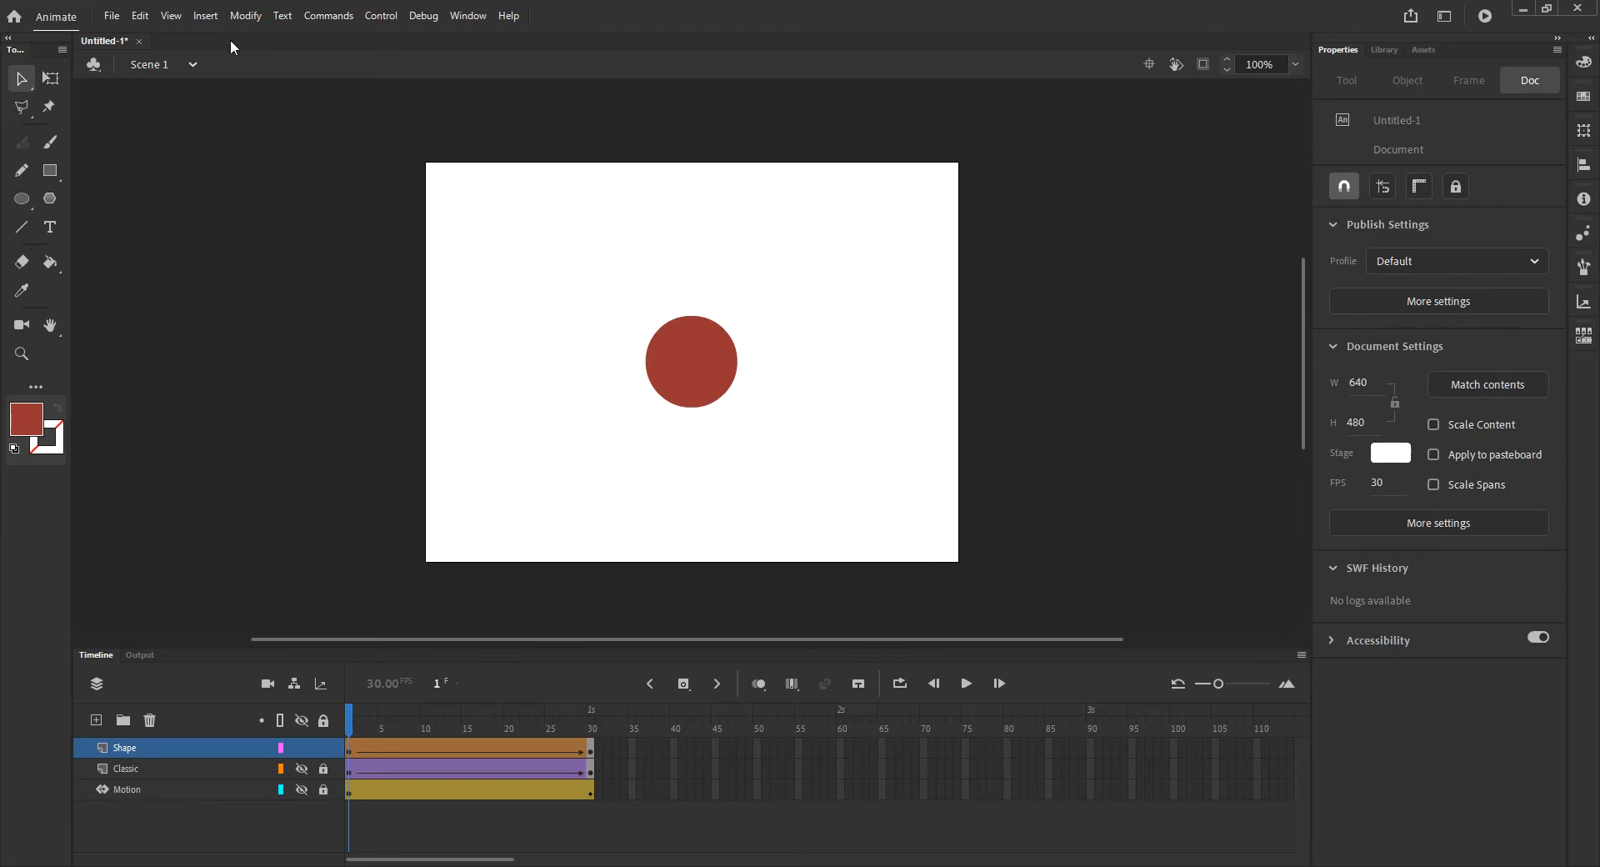
{"action": "left_click", "coordinate": [206, 15]}
{"action": "mouse_move", "coordinate": [236, 18]}
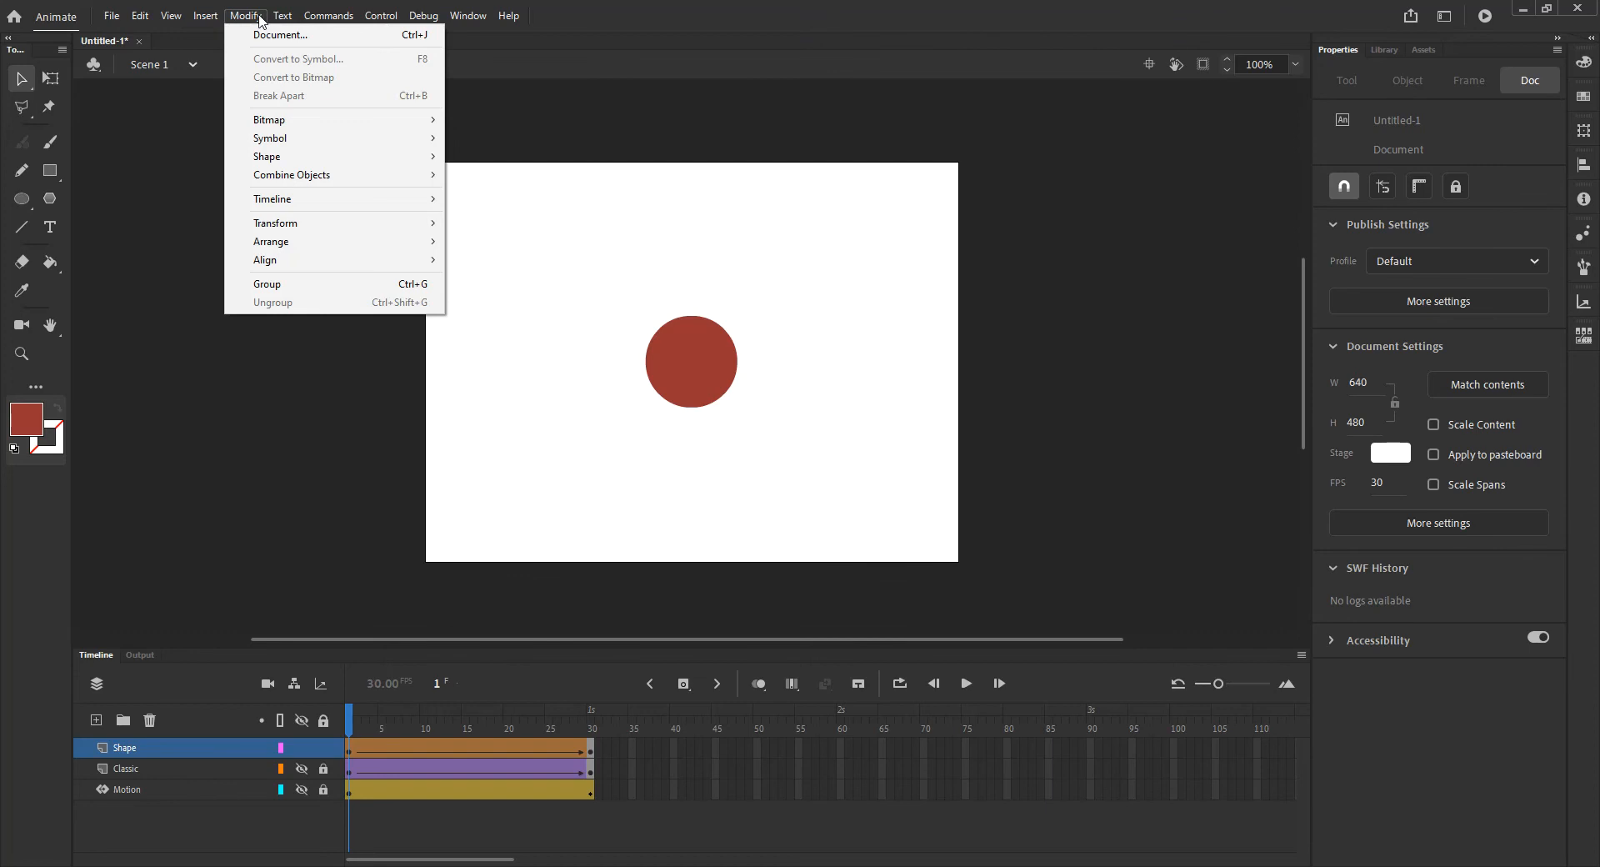
{"action": "mouse_move", "coordinate": [288, 163]}
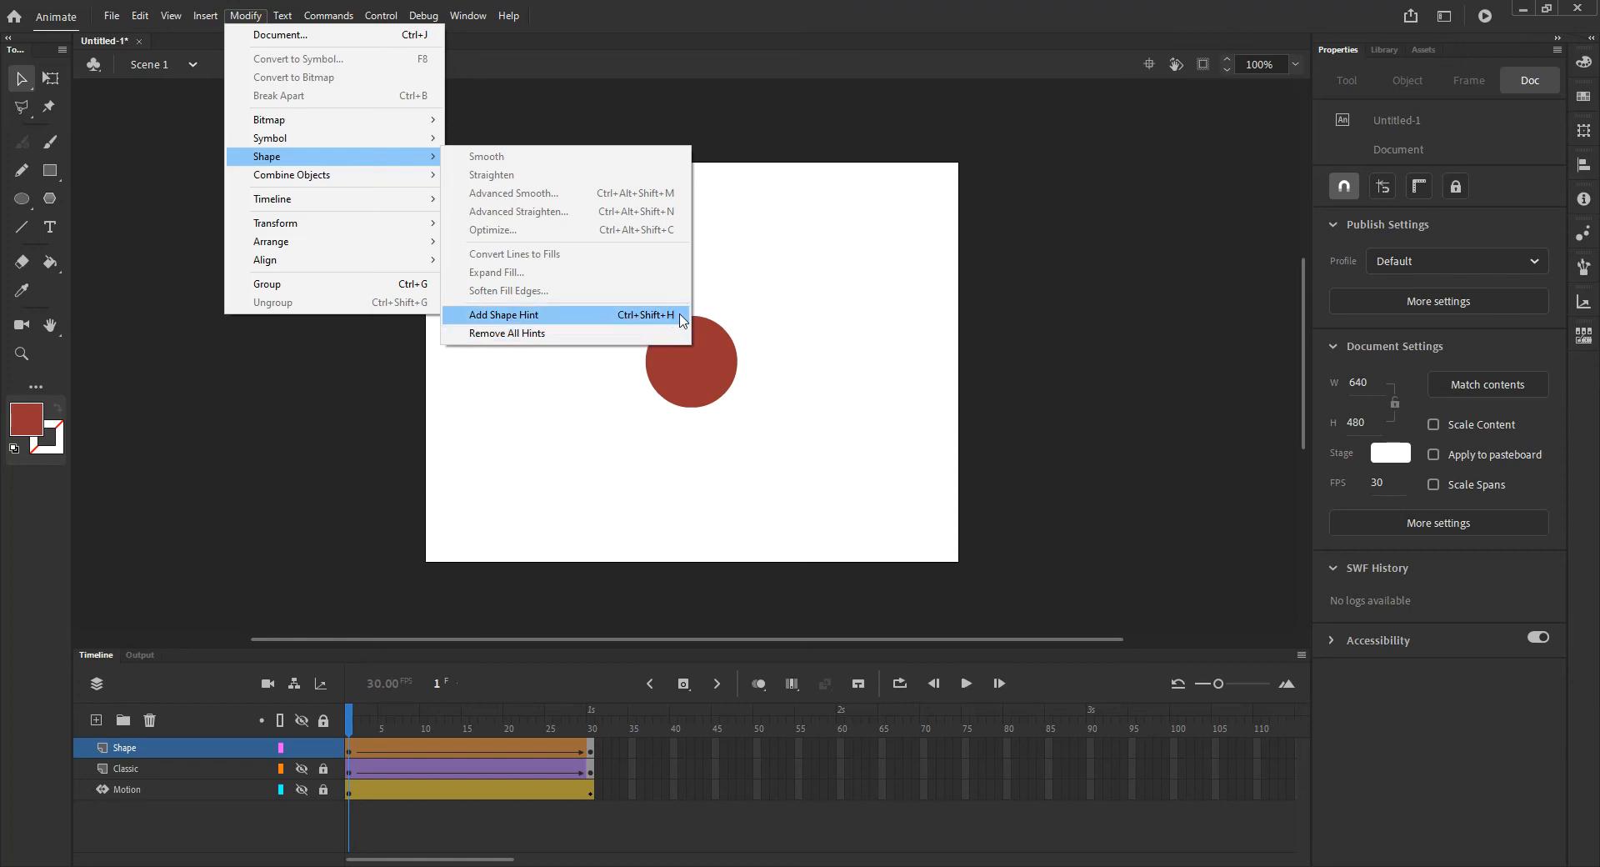
{"action": "left_click", "coordinate": [528, 315]}
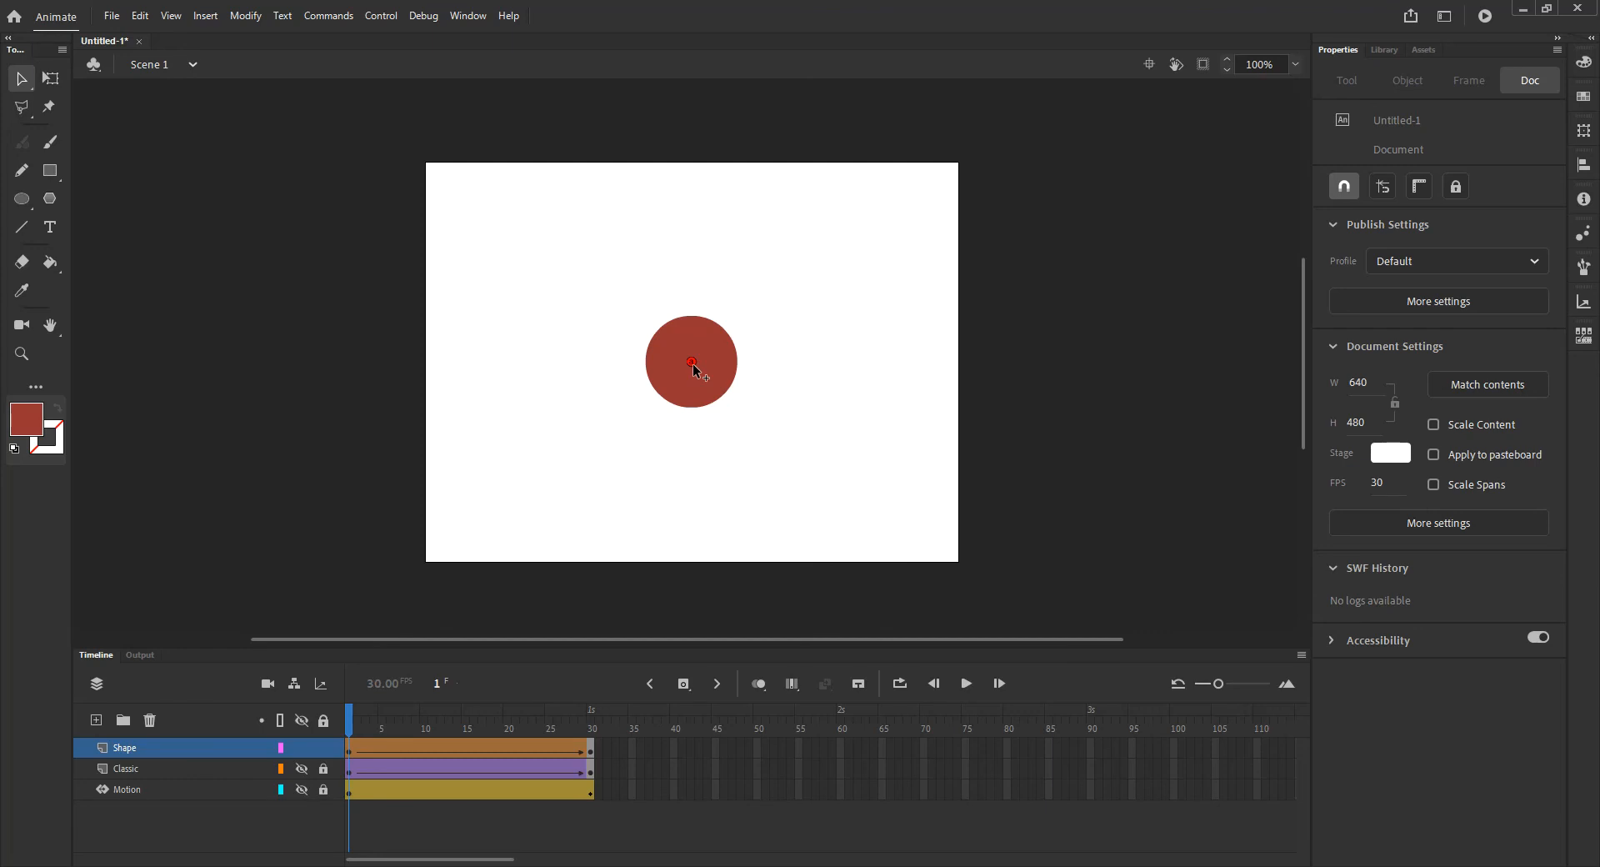
{"action": "left_click_drag", "start_coordinate": [692, 363], "coordinate": [672, 343]}
Step: Add a second shape hint and place it on the circle's upper-right edge
{"action": "left_click", "coordinate": [245, 15]}
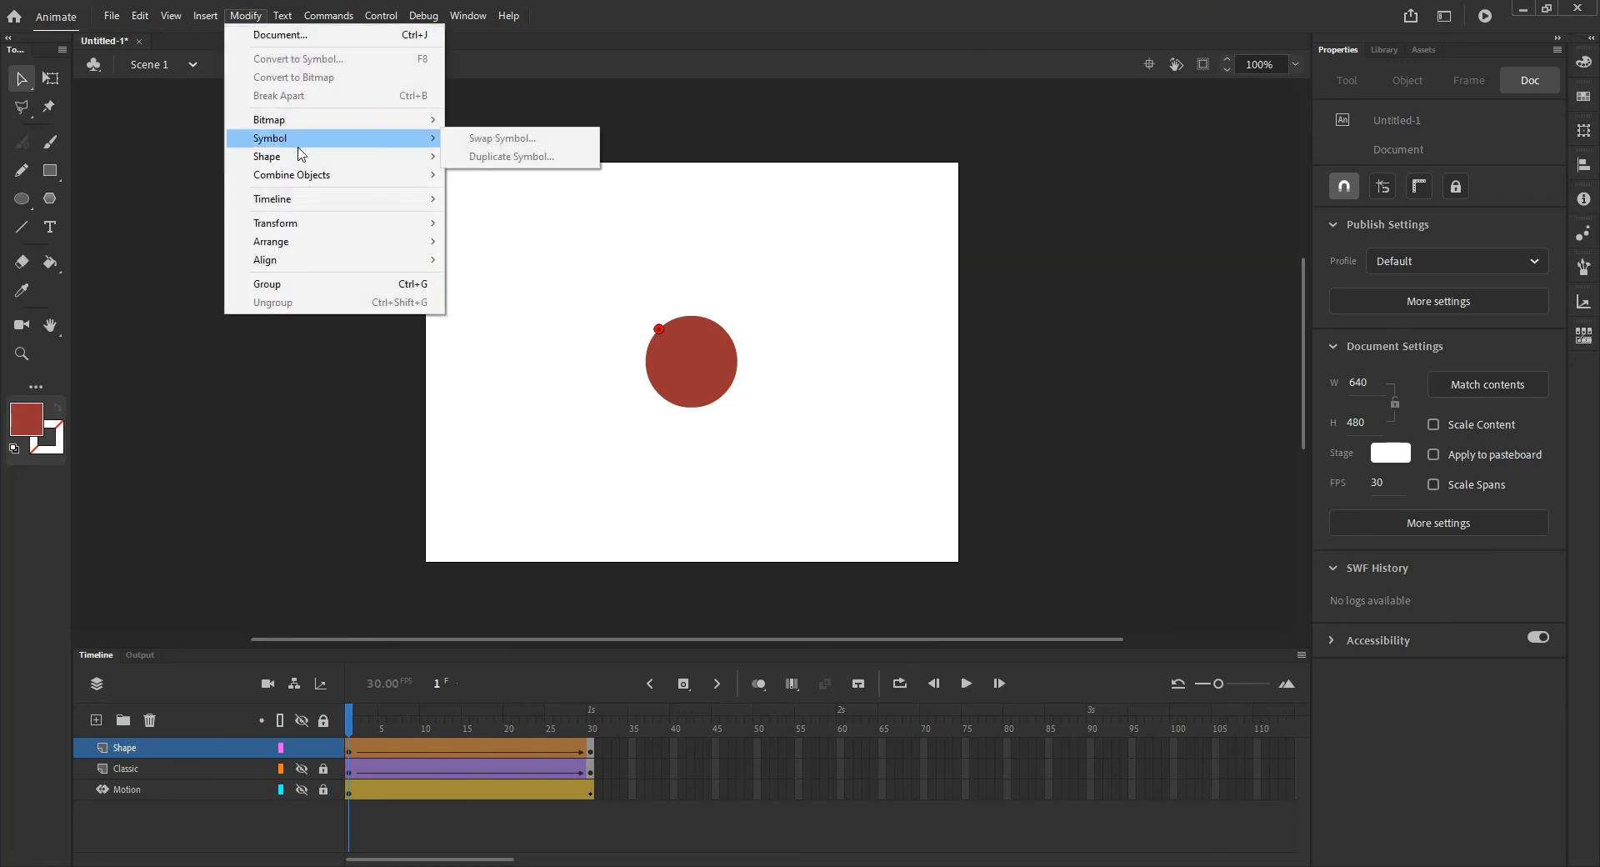
{"action": "left_click", "coordinate": [554, 317]}
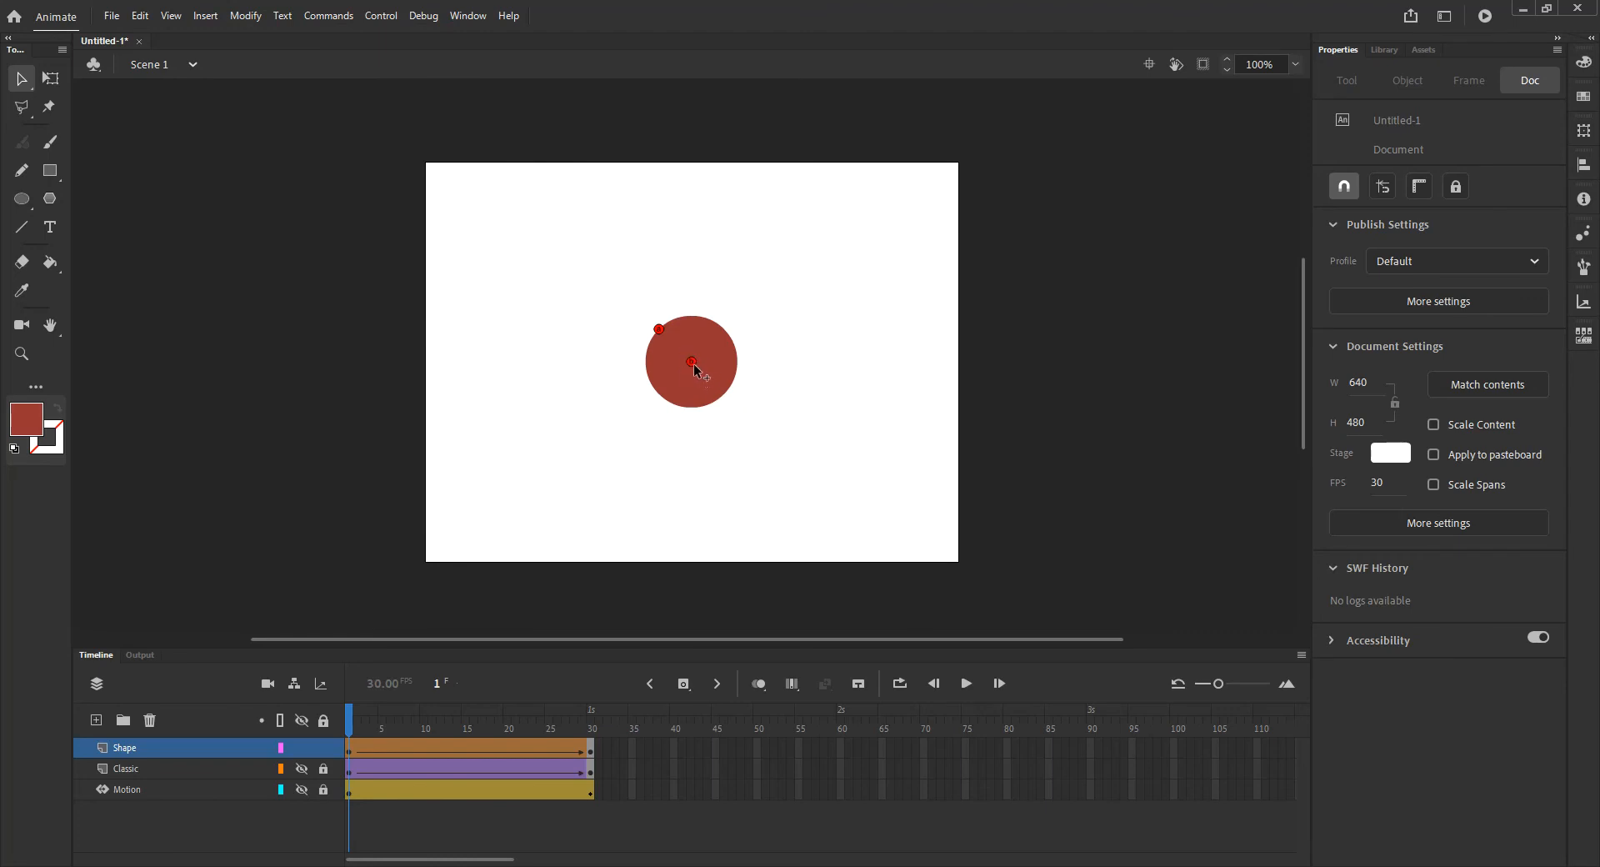
{"action": "left_click_drag", "start_coordinate": [693, 363], "coordinate": [725, 336]}
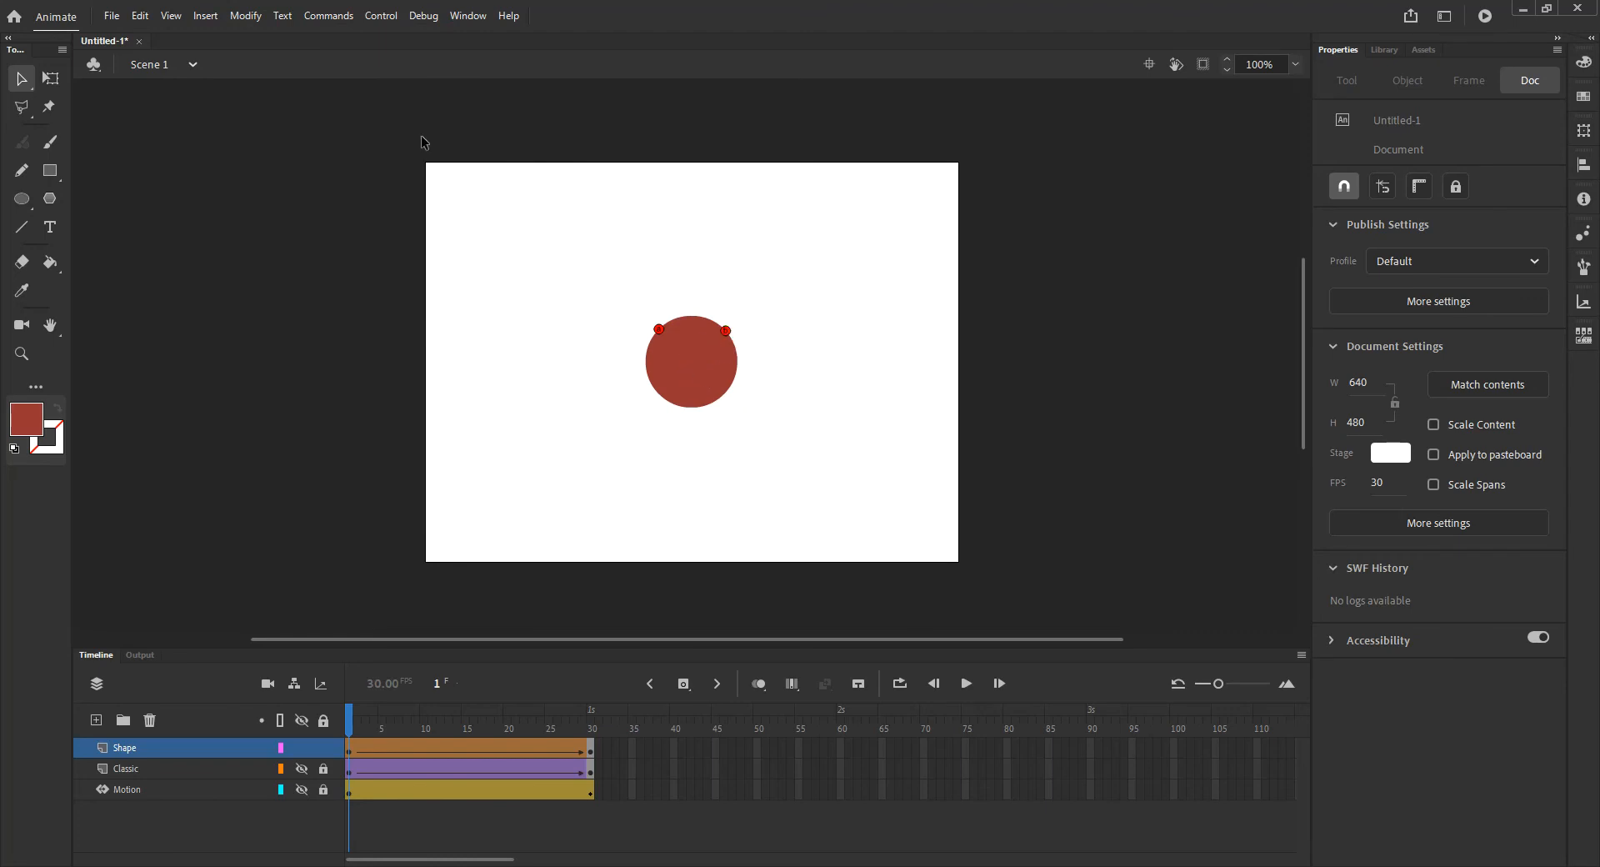
Step: Add two more shape hints and place them on the circle's lower-right and lower-left edges
{"action": "left_click", "coordinate": [242, 16]}
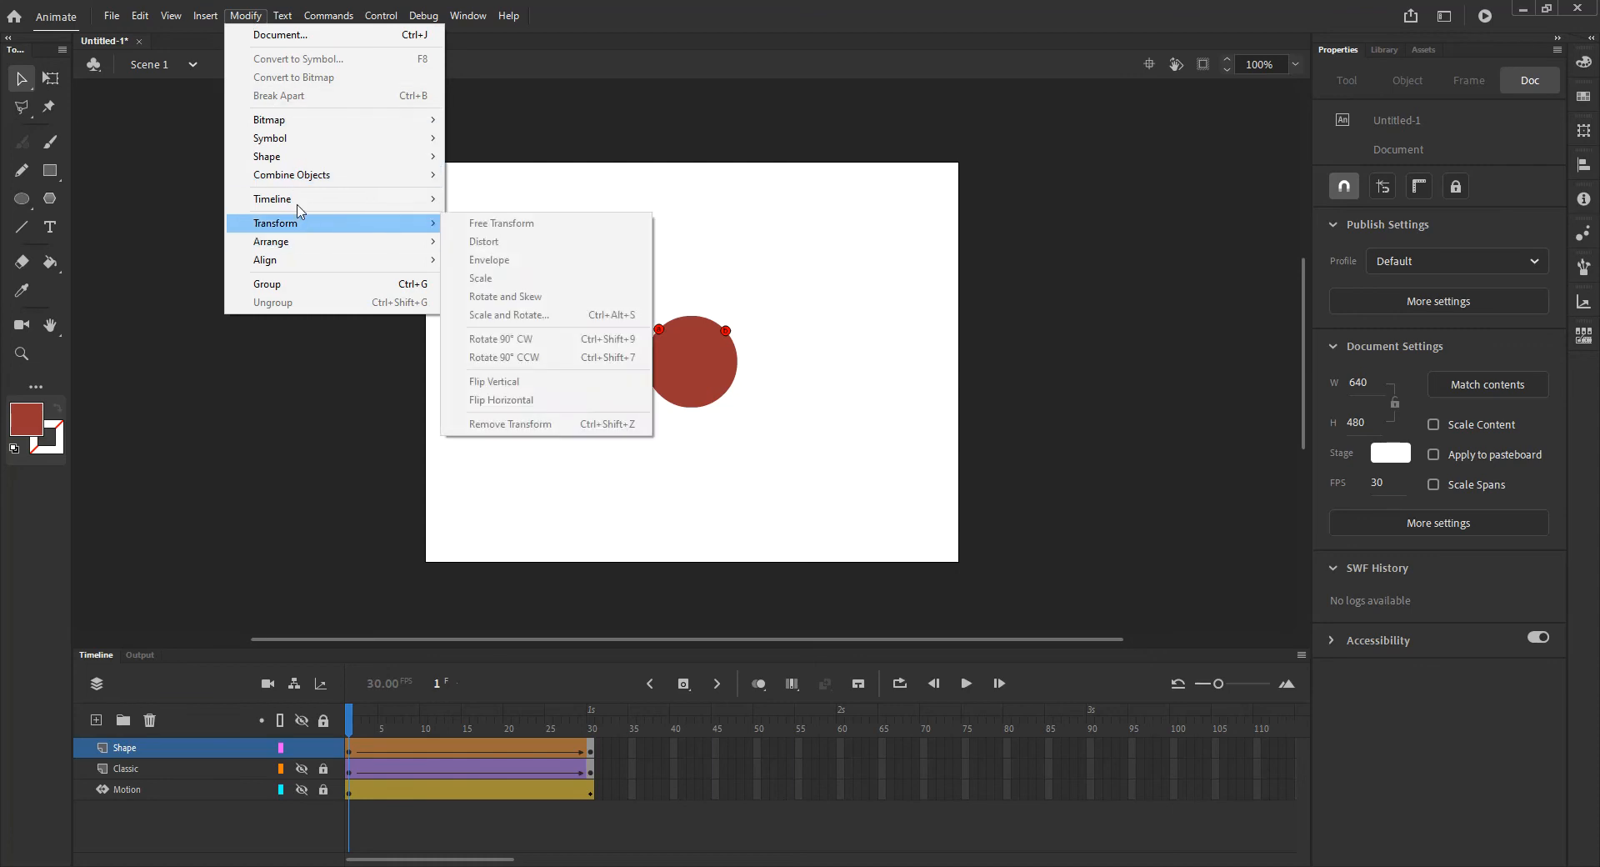
{"action": "mouse_move", "coordinate": [292, 160]}
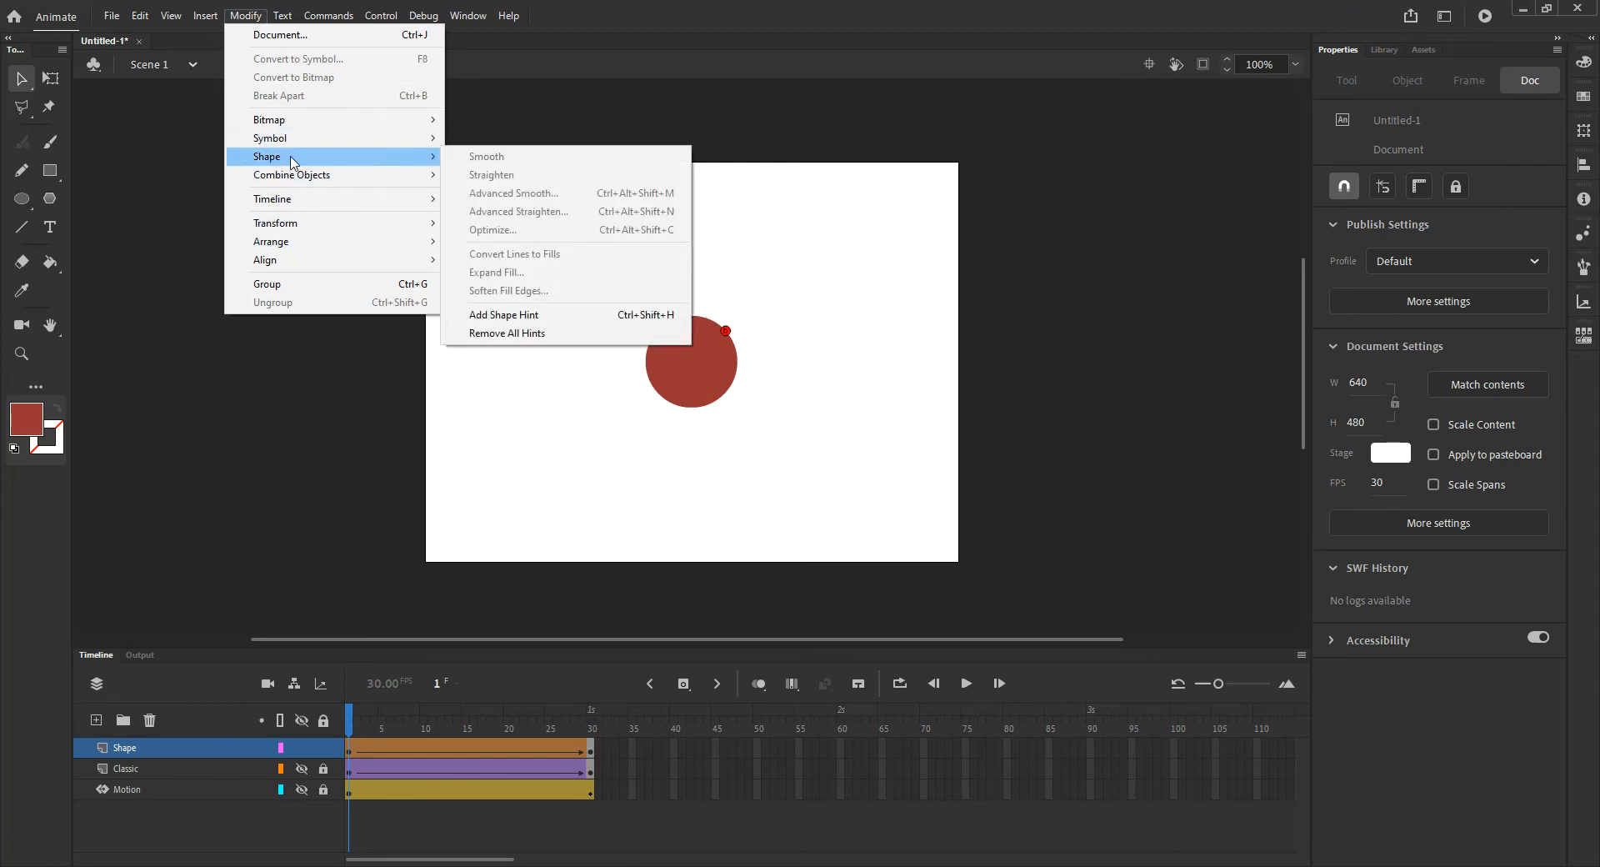
{"action": "left_click", "coordinate": [517, 316]}
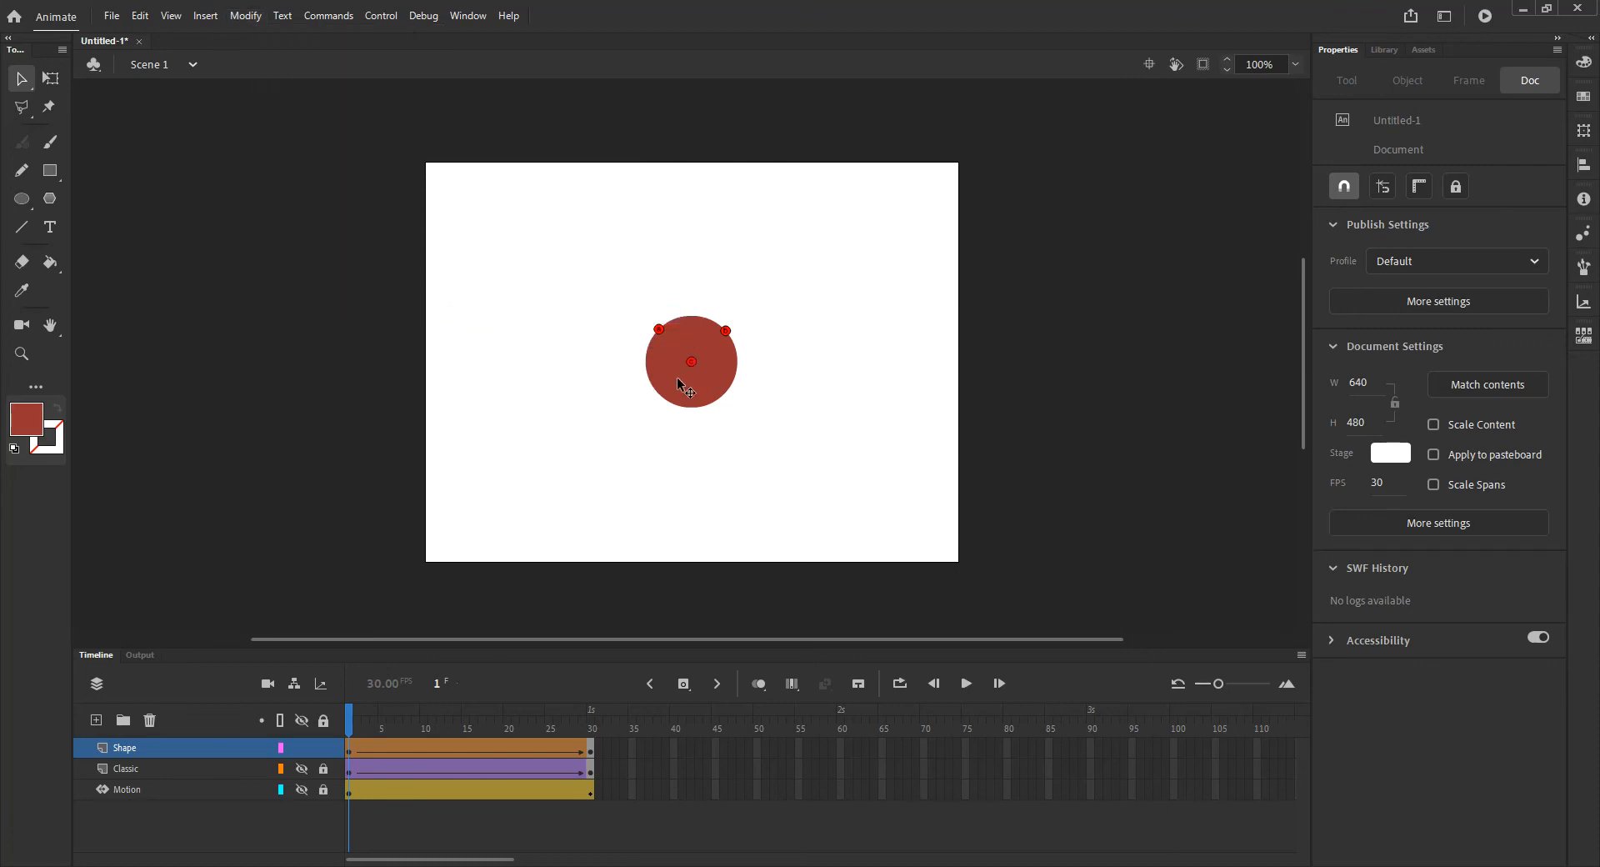
{"action": "left_click_drag", "start_coordinate": [694, 367], "coordinate": [724, 393]}
{"action": "key", "text": "ctrl+shift+h"}
{"action": "left_click_drag", "start_coordinate": [691, 364], "coordinate": [661, 399]}
Step: At frame 30, move the four shape hints onto the matching corners of the square
{"action": "left_click", "coordinate": [592, 746]}
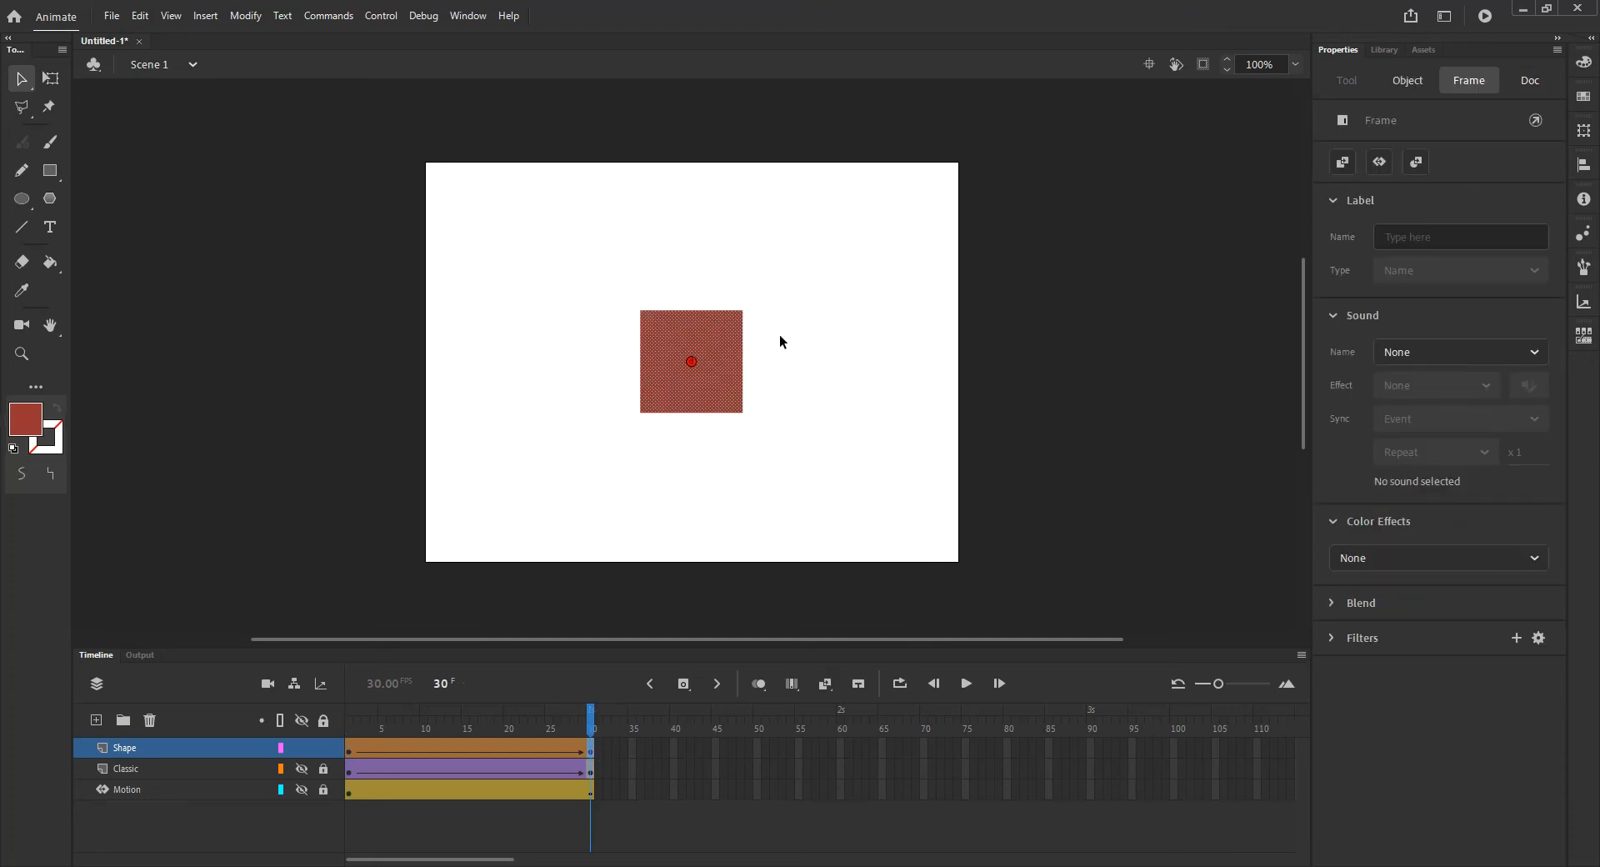
{"action": "left_click", "coordinate": [692, 362]}
{"action": "left_click_drag", "start_coordinate": [653, 412], "coordinate": [641, 413]}
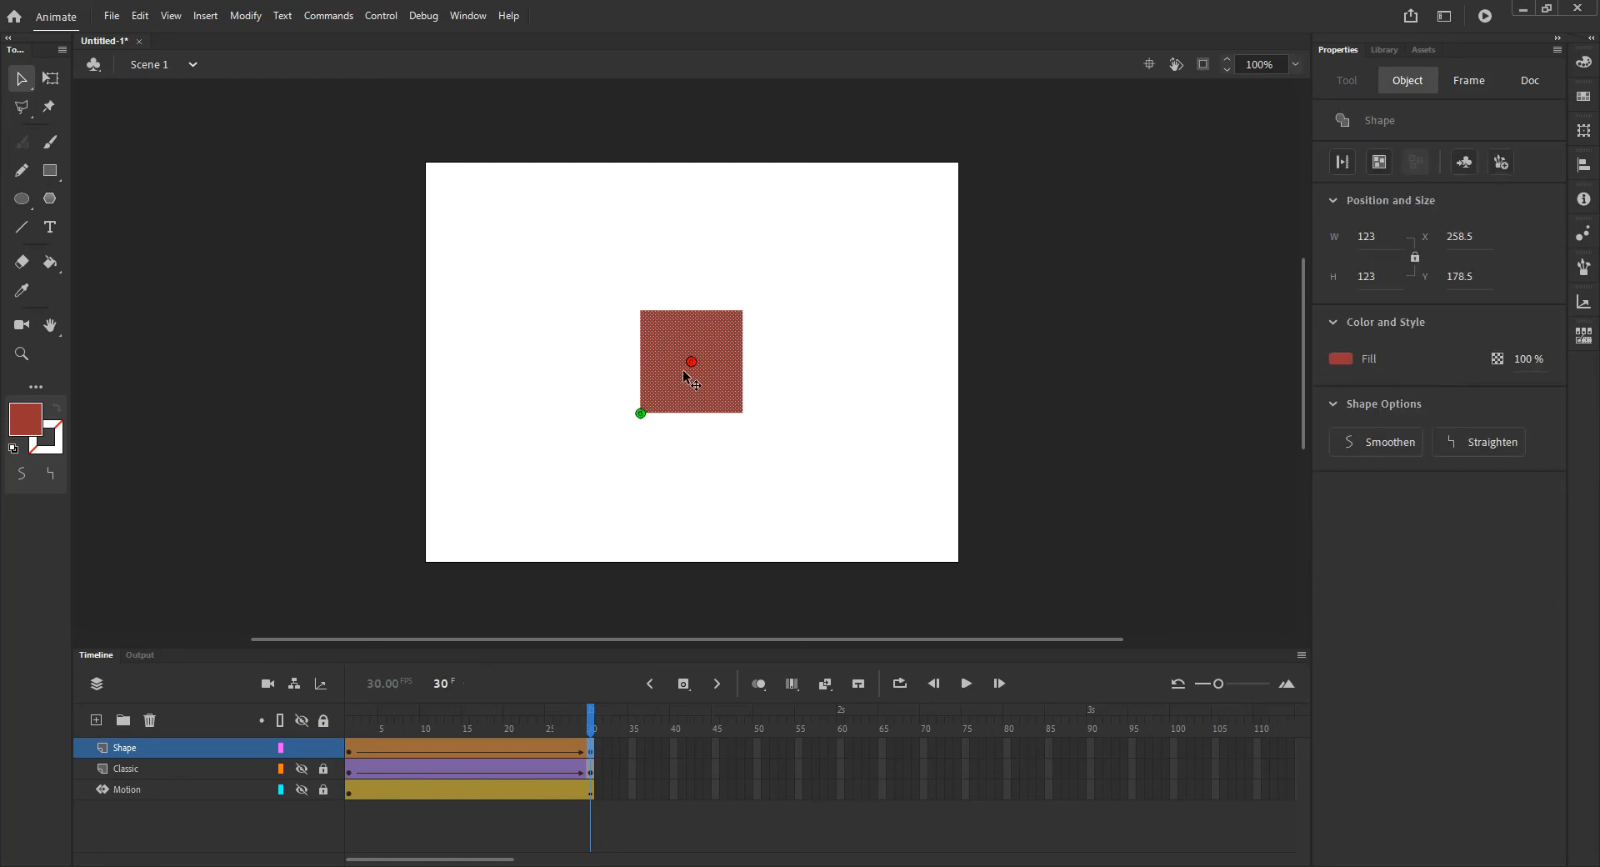
{"action": "left_click_drag", "start_coordinate": [735, 411], "coordinate": [743, 414]}
{"action": "left_click_drag", "start_coordinate": [692, 362], "coordinate": [741, 315]}
{"action": "left_click_drag", "start_coordinate": [692, 363], "coordinate": [640, 311]}
Step: Play and scrub through the Shape layer's tween to preview the hinted morph, and return to frame 1
{"action": "left_click_drag", "start_coordinate": [365, 730], "coordinate": [345, 767]}
{"action": "left_click", "coordinate": [967, 683]}
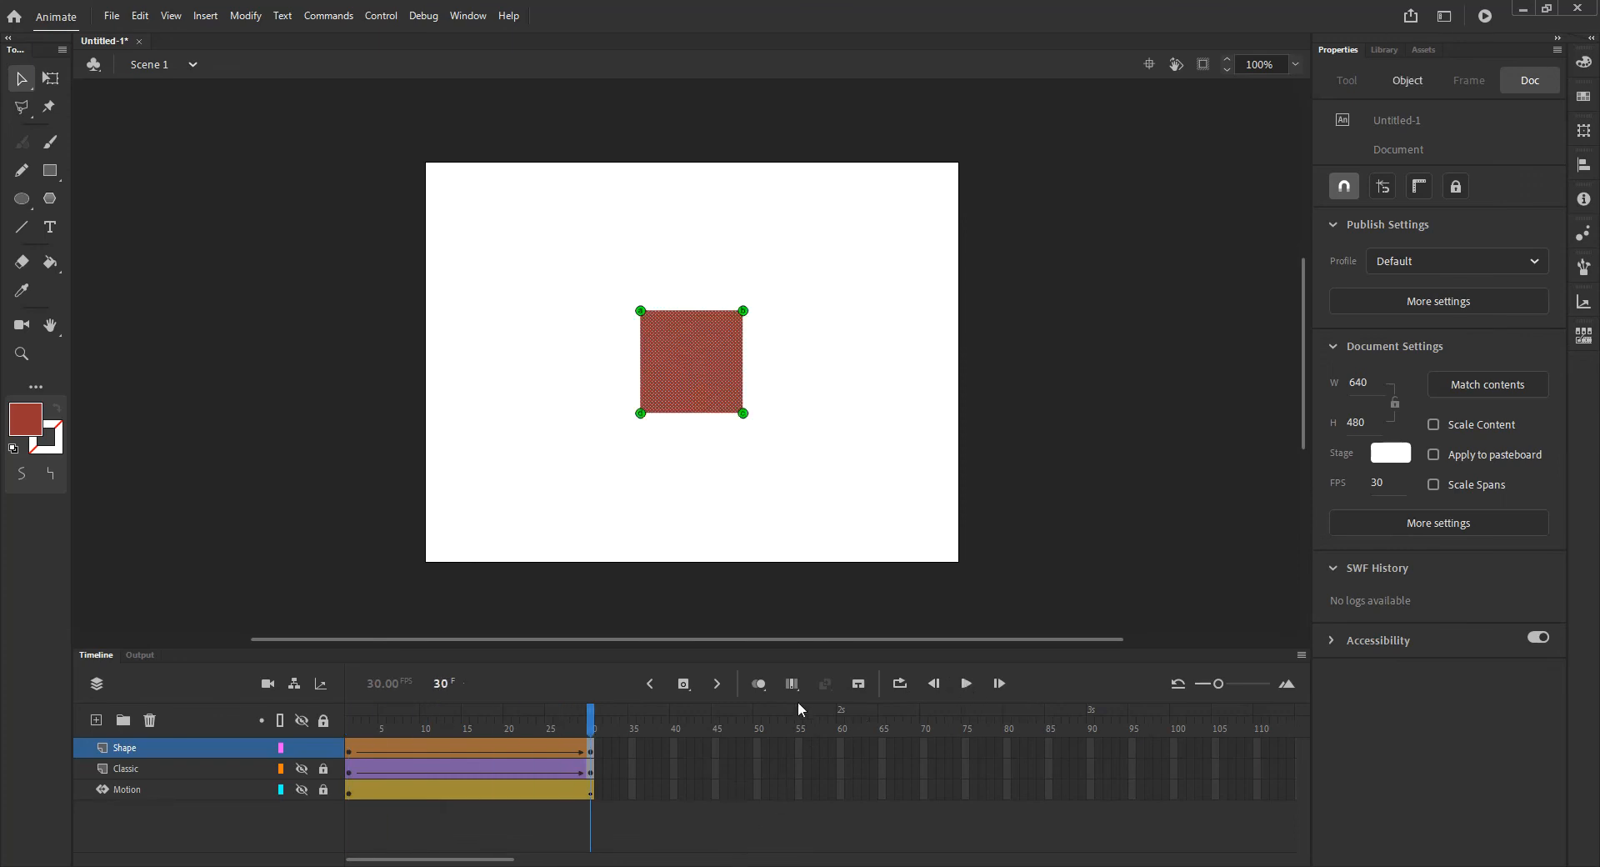
{"action": "left_click_drag", "start_coordinate": [589, 722], "coordinate": [319, 792]}
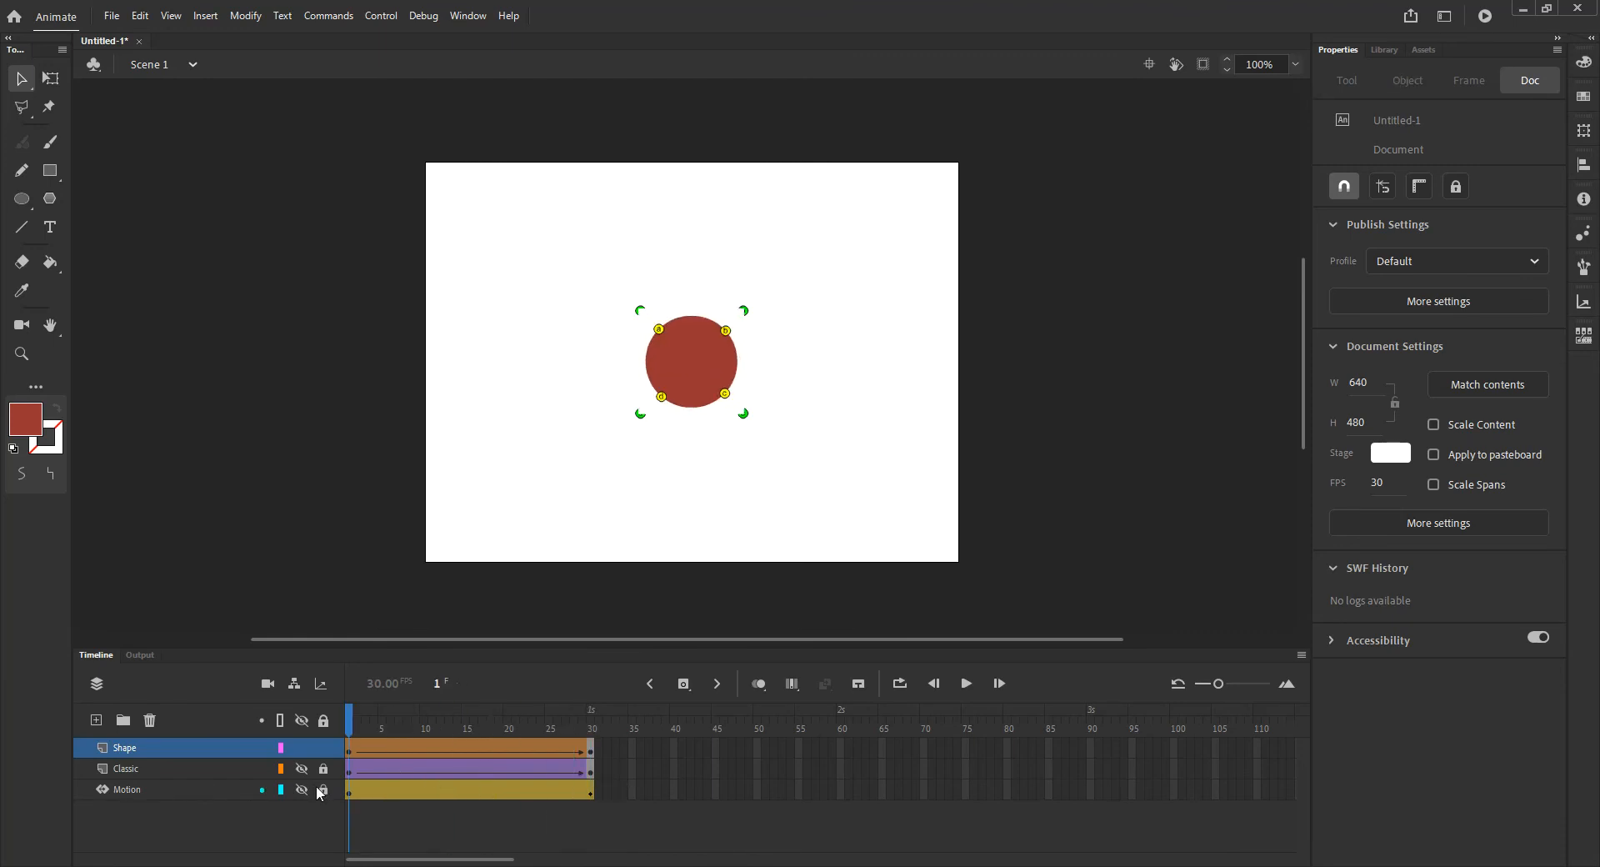